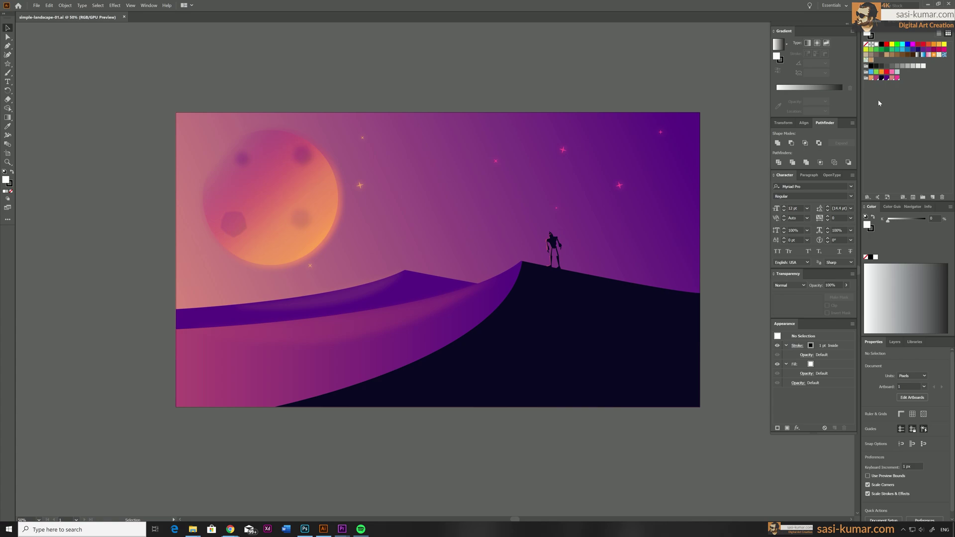
# - Recolour the two pink global swatches at the end of the landscape's colour group with live preview, shifting the scene toward cool tones
pyautogui.doubleClick(897, 78)
pyautogui.click(565, 213)
pyautogui.moveTo(600, 161); pyautogui.dragTo(618, 172)
pyautogui.click(622, 171)
pyautogui.click(616, 213)
pyautogui.doubleClick(892, 78)
pyautogui.click(573, 213)
pyautogui.click(621, 172)
pyautogui.click(613, 214)
# - Change the dark purple global swatch to blue with R 83, G 112, B 178, previewing it on the artwork
pyautogui.doubleClick(886, 78)
pyautogui.click(565, 212)
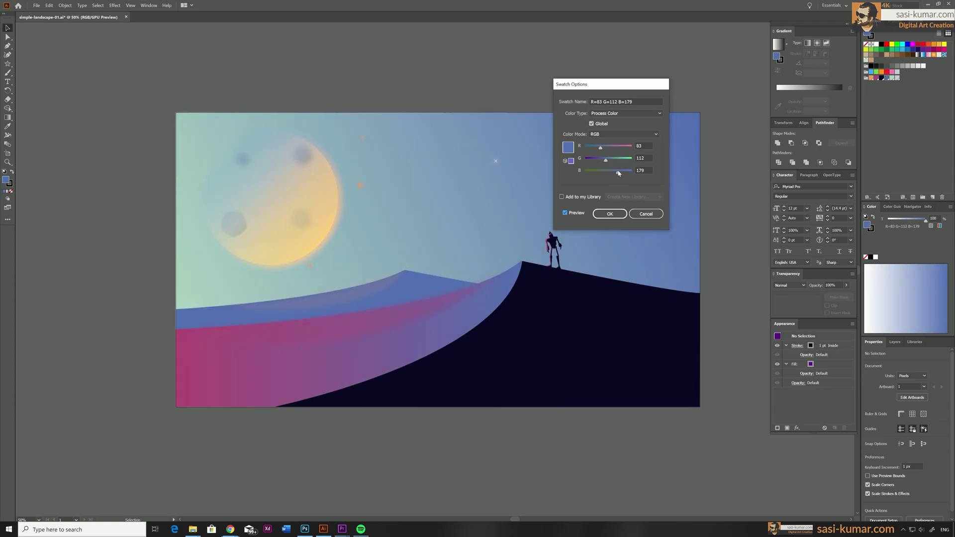
pyautogui.click(604, 217)
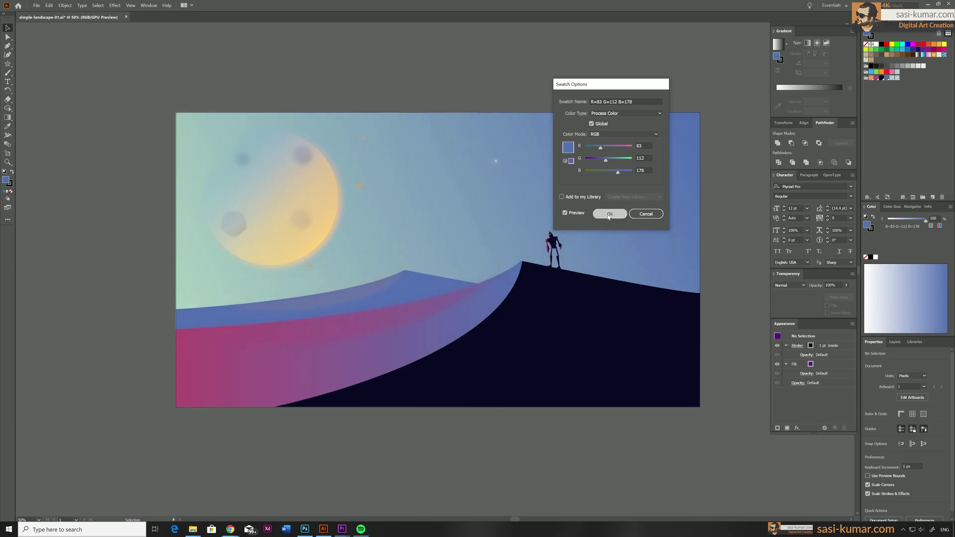
# - Raise the green value of the dark pink global swatch to turn the front dune's pink into grey
pyautogui.doubleClick(877, 78)
pyautogui.moveTo(596, 161); pyautogui.dragTo(625, 160)
pyautogui.click(611, 214)
# - Change the orange global swatch used in the moon to a pale tone with R 203, G 189, B 200
pyautogui.doubleClick(872, 78)
pyautogui.moveTo(619, 148); pyautogui.dragTo(623, 175)
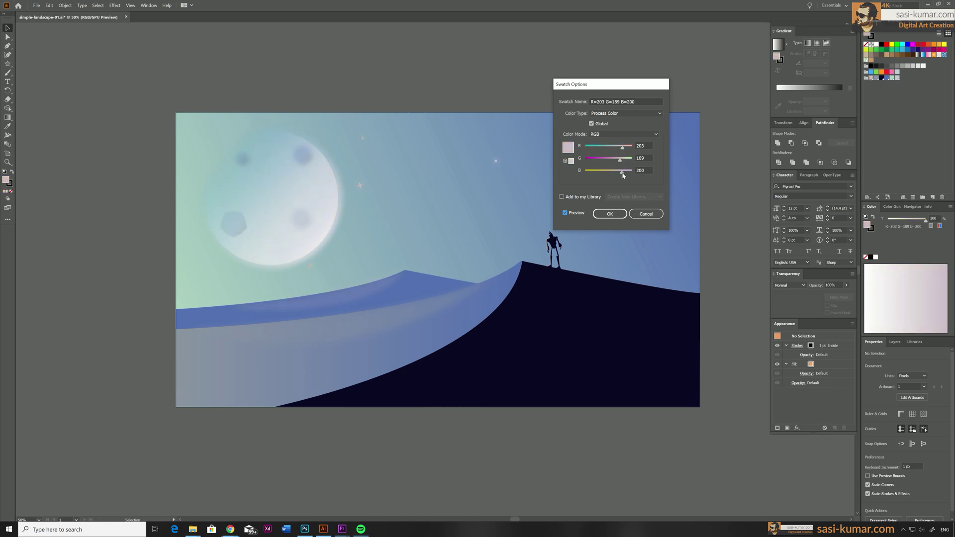
pyautogui.click(609, 214)
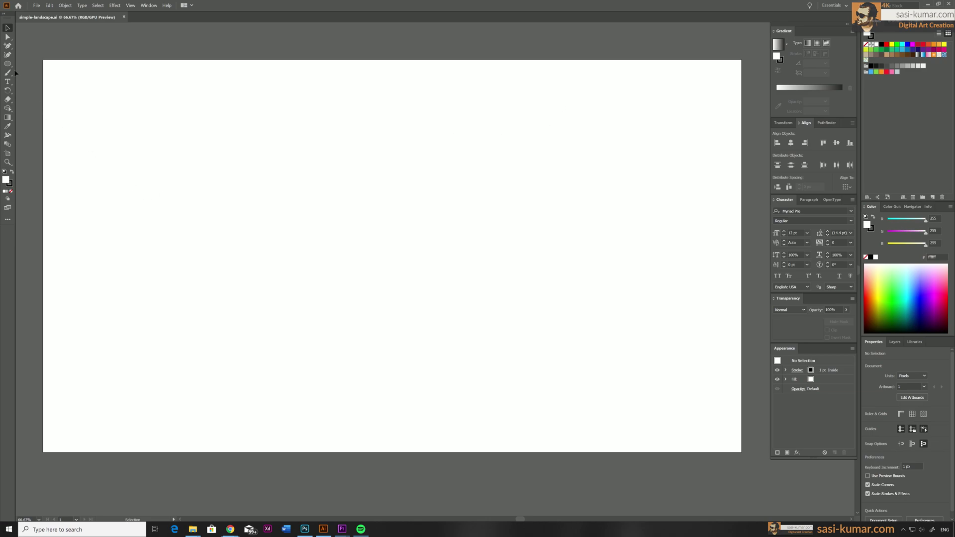
# - With the Pen tool, draw a curve from the artboard's left edge up to a sharp dune peak at about X 1265, Y 544 px
pyautogui.moveTo(7, 45); pyautogui.dragTo(22, 46)
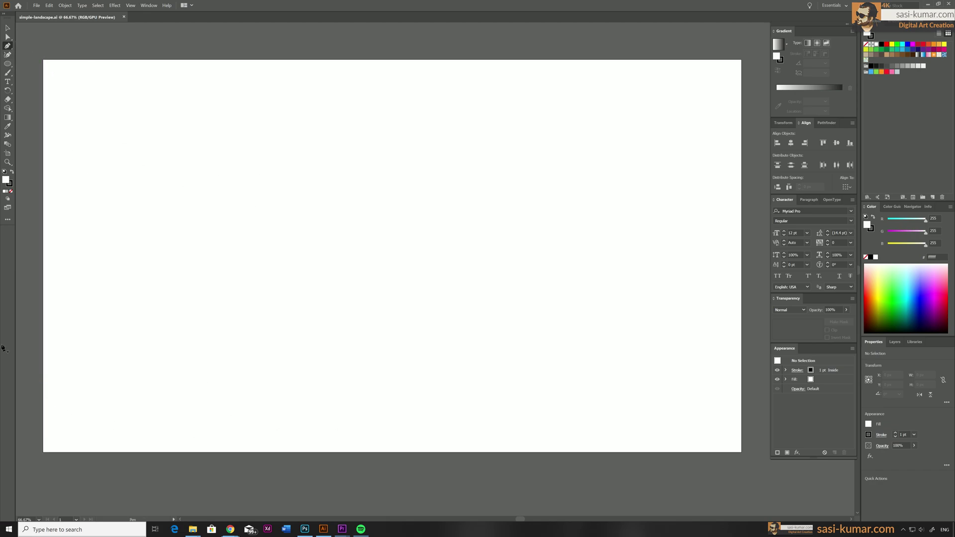
pyautogui.click(129, 6)
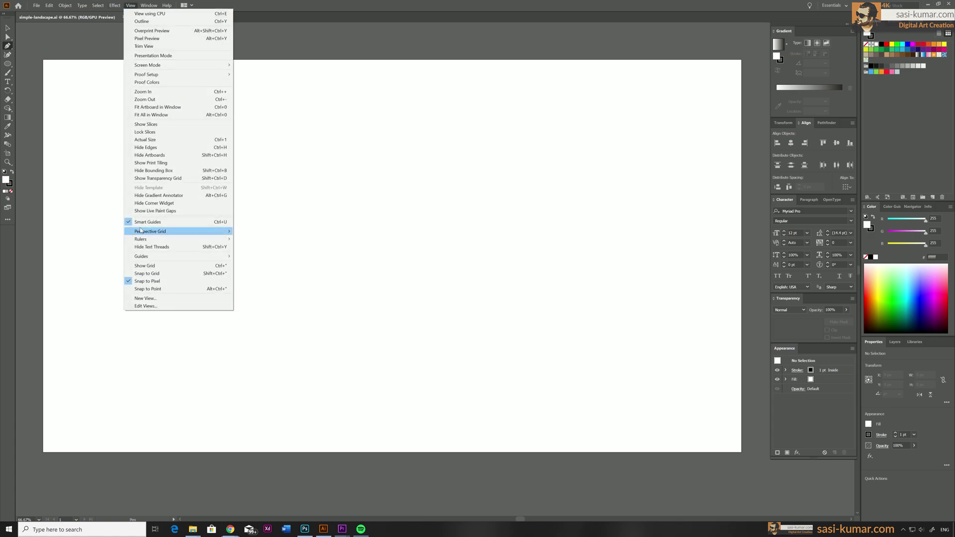
pyautogui.click(302, 40)
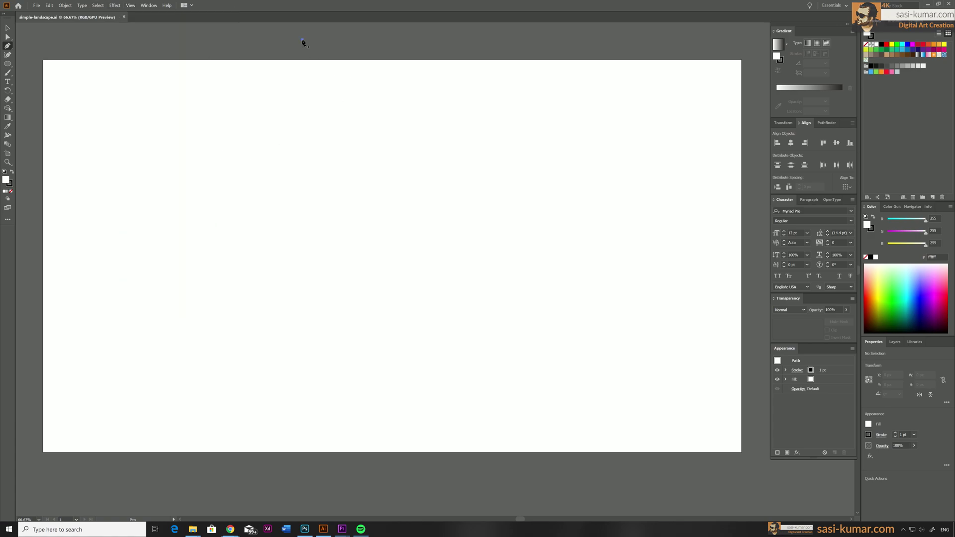
pyautogui.hotkey('ctrl', 'z')
pyautogui.click(43, 348)
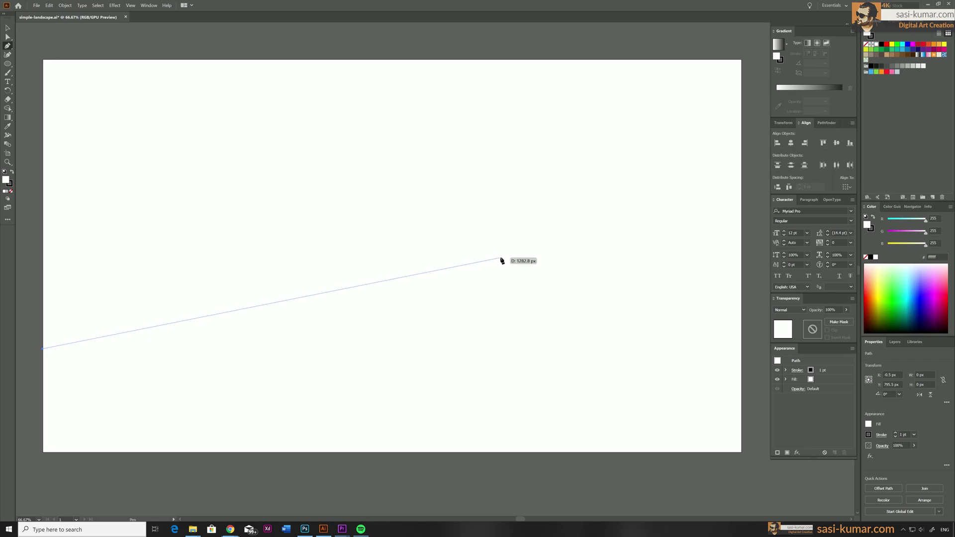
pyautogui.moveTo(503, 258); pyautogui.dragTo(601, 183)
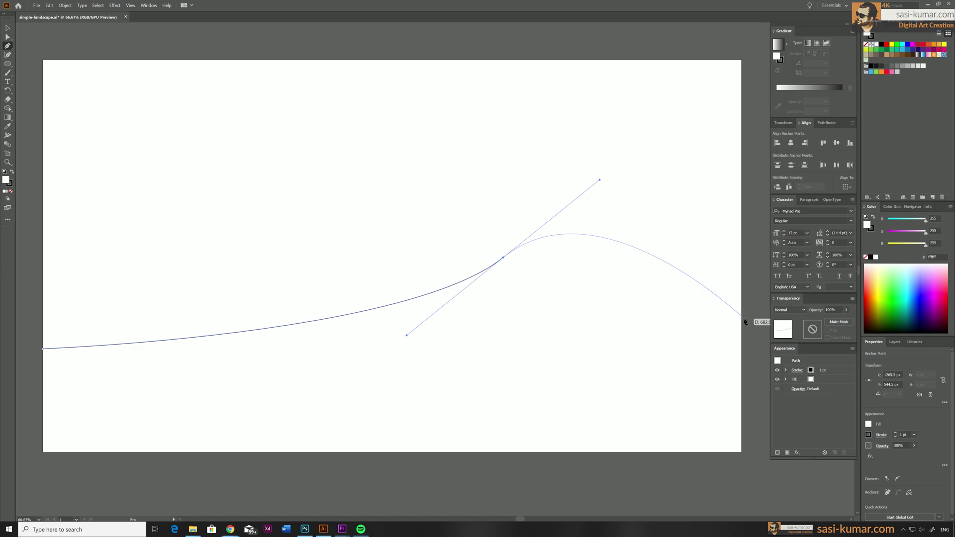
pyautogui.click(504, 258)
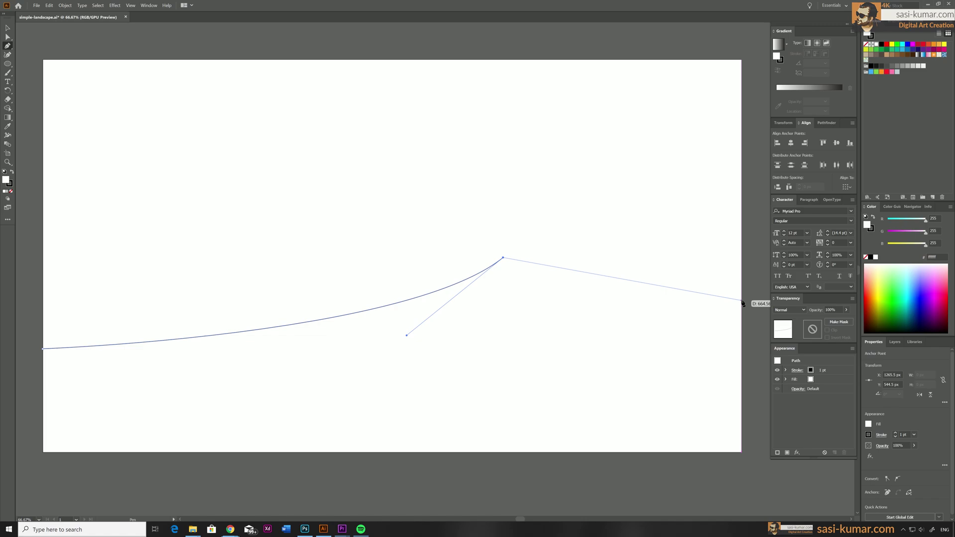
# - Continue the dune path down to the artboard's right edge and close it through both bottom corners, about 1920 × 535 px overall
pyautogui.moveTo(742, 302); pyautogui.dragTo(786, 305)
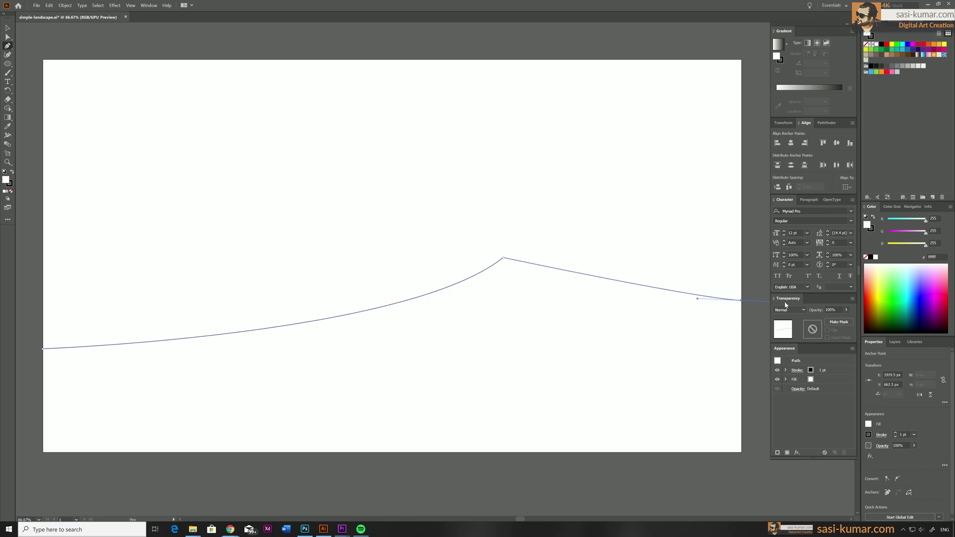
pyautogui.click(741, 302)
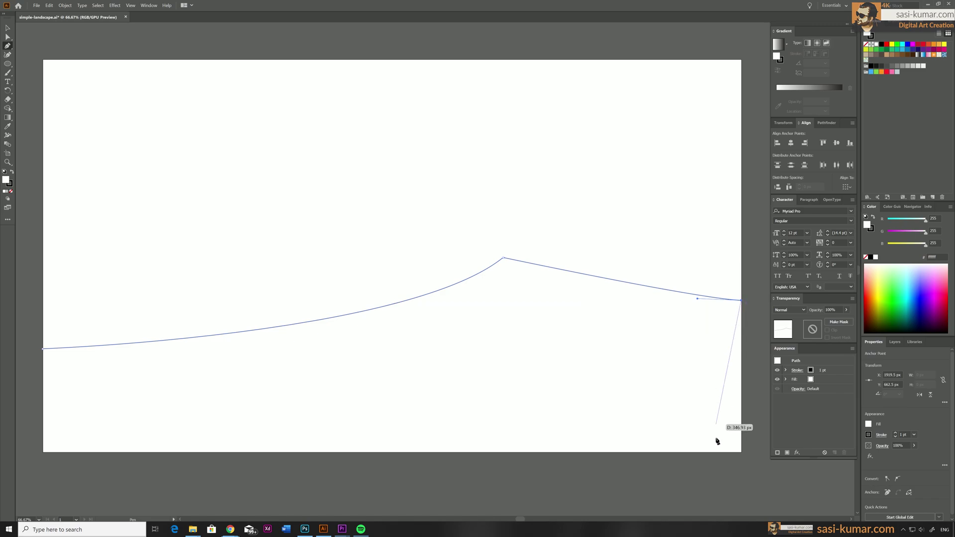
pyautogui.click(740, 453)
pyautogui.click(43, 452)
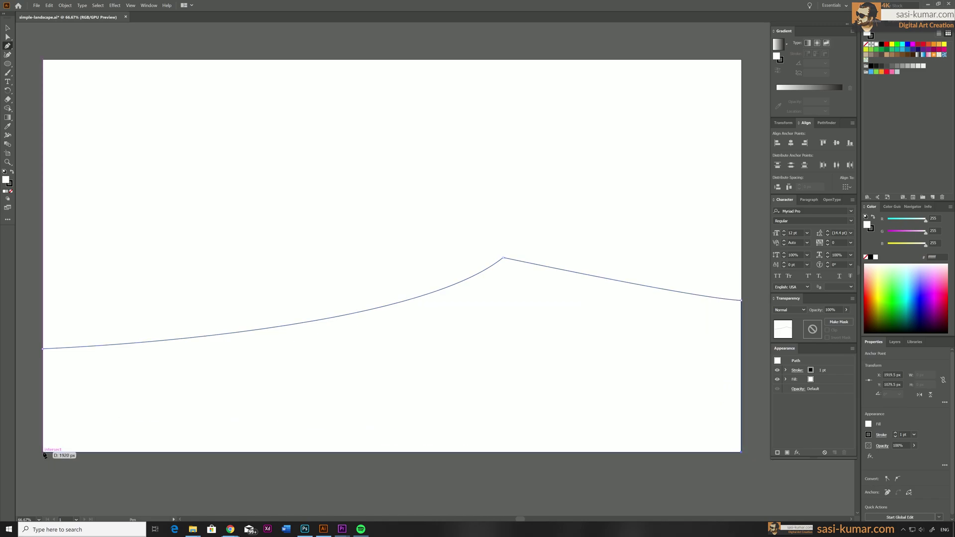
pyautogui.click(43, 349)
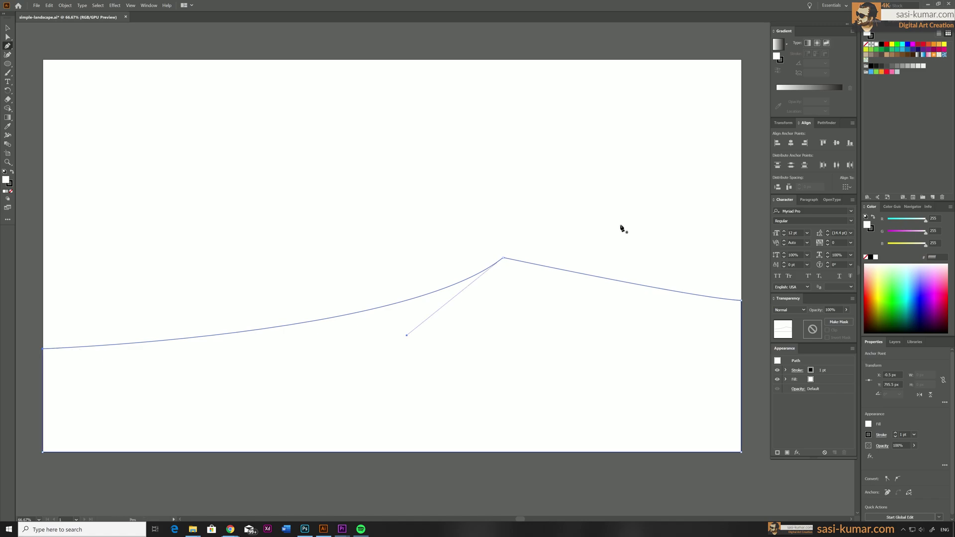
pyautogui.press('v')
pyautogui.click(199, 41)
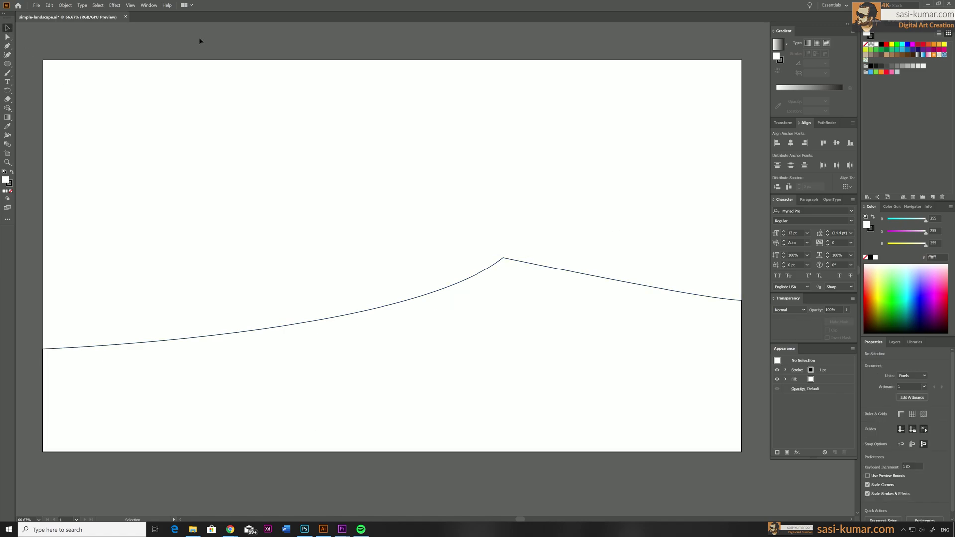
# - Swap the dune's fill and stroke to fill it black, and remove its stroke
pyautogui.click(439, 375)
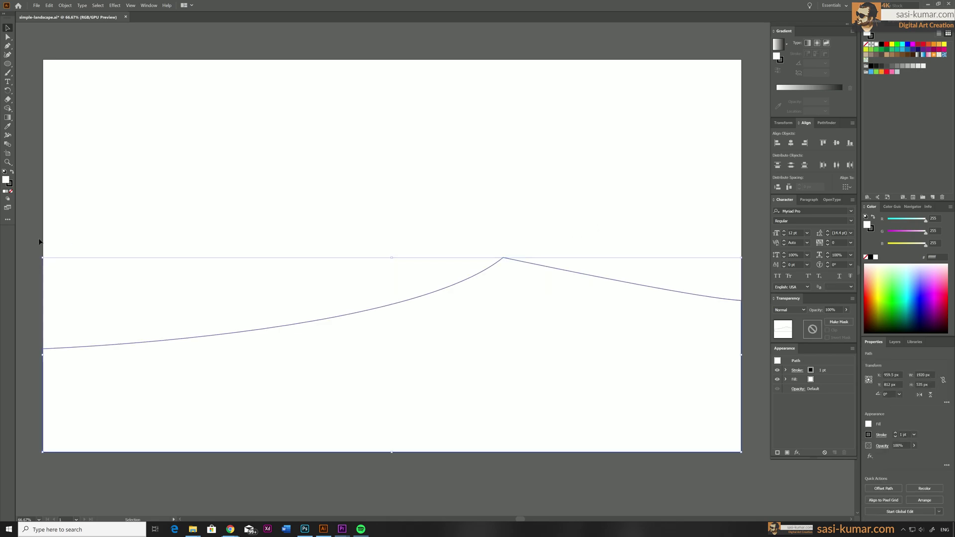
pyautogui.click(12, 172)
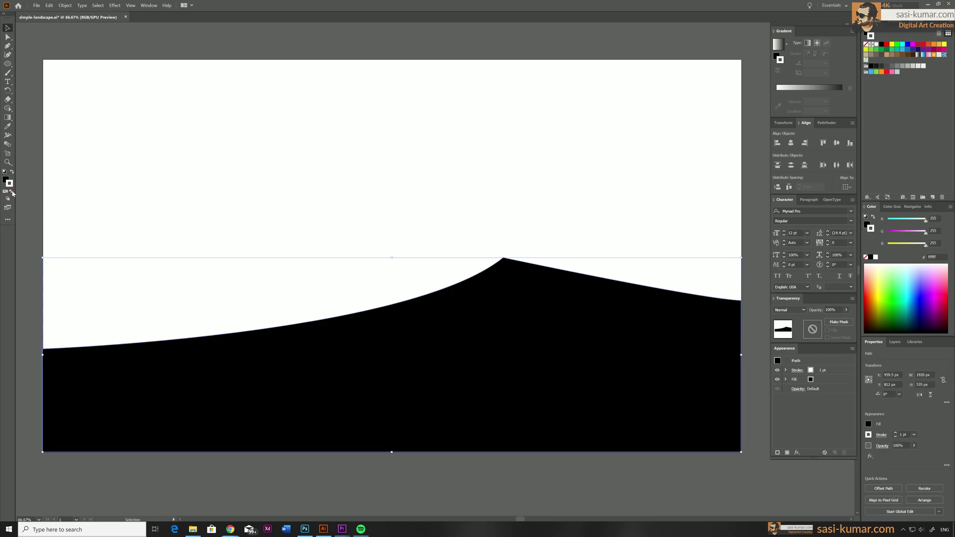
pyautogui.click(11, 191)
pyautogui.click(511, 179)
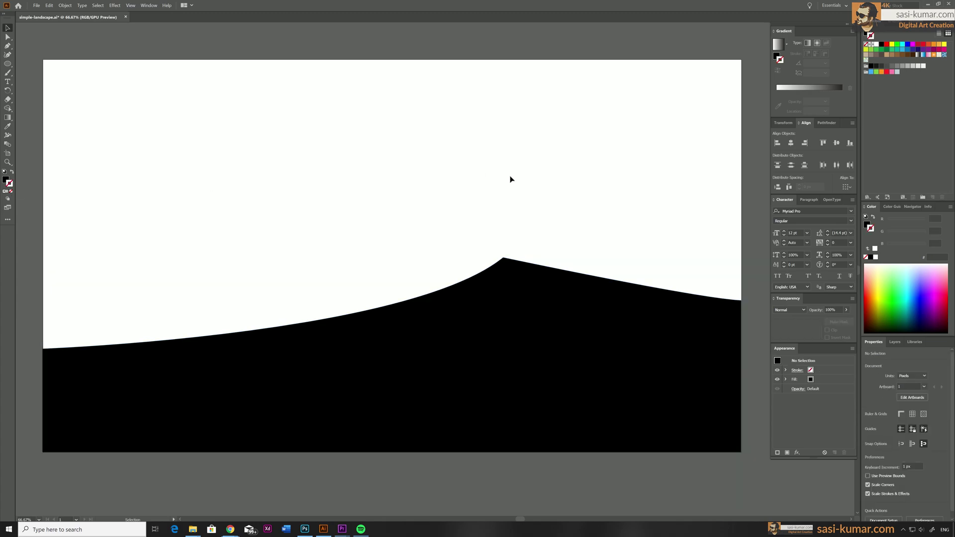
# - Draw a second closed black dune across the full artboard width, its lower peak left of the first one, using the Pen tool
pyautogui.click(8, 46)
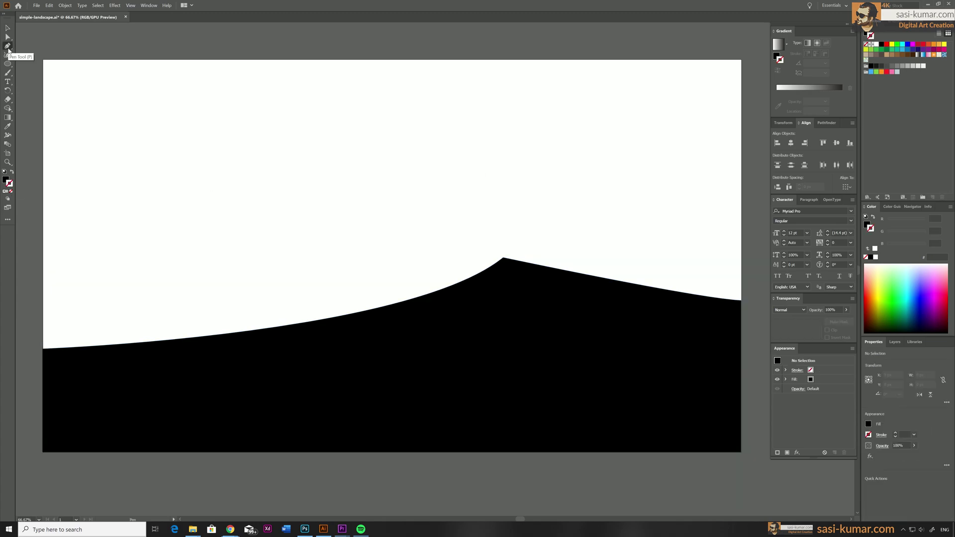
pyautogui.click(42, 322)
pyautogui.moveTo(347, 270); pyautogui.dragTo(426, 230)
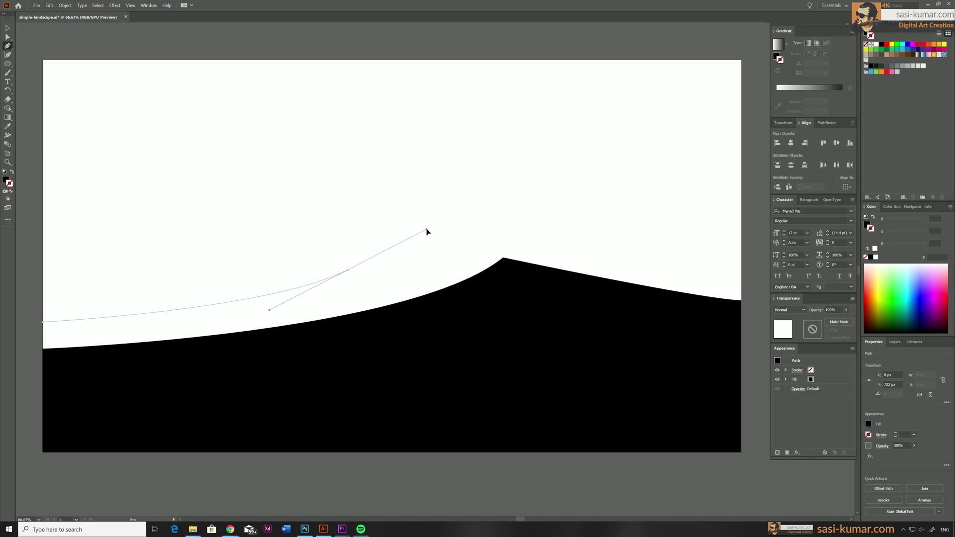
pyautogui.click(348, 270)
pyautogui.moveTo(741, 321); pyautogui.dragTo(784, 329)
pyautogui.click(741, 452)
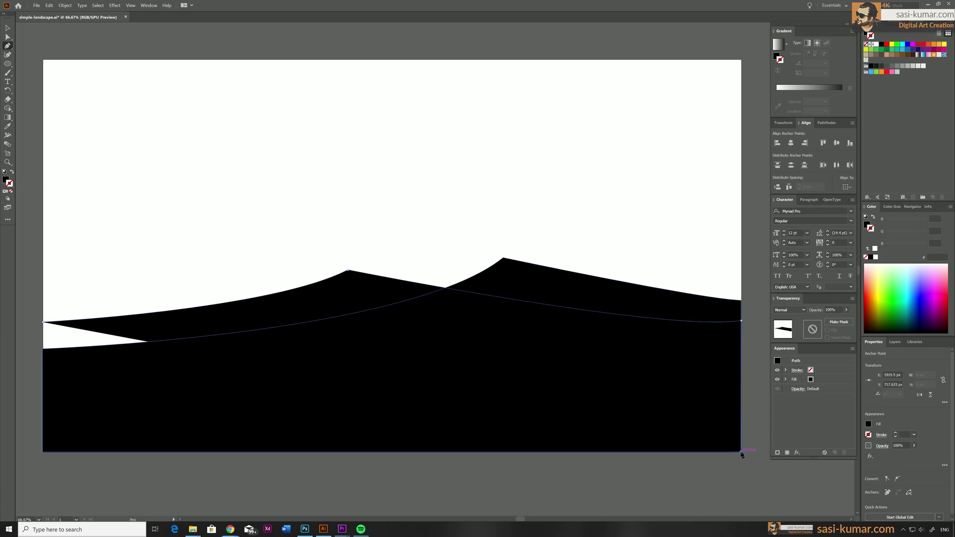
pyautogui.click(44, 452)
pyautogui.click(44, 322)
# - Bring the first dune, with the taller peak, to the front of the second one
pyautogui.press('a')
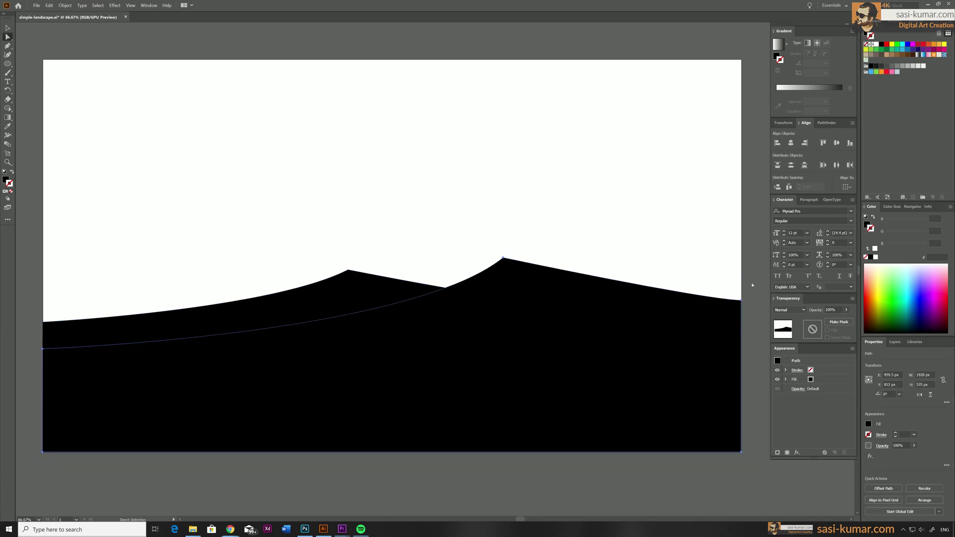
pyautogui.click(531, 279)
pyautogui.rightClick(532, 282)
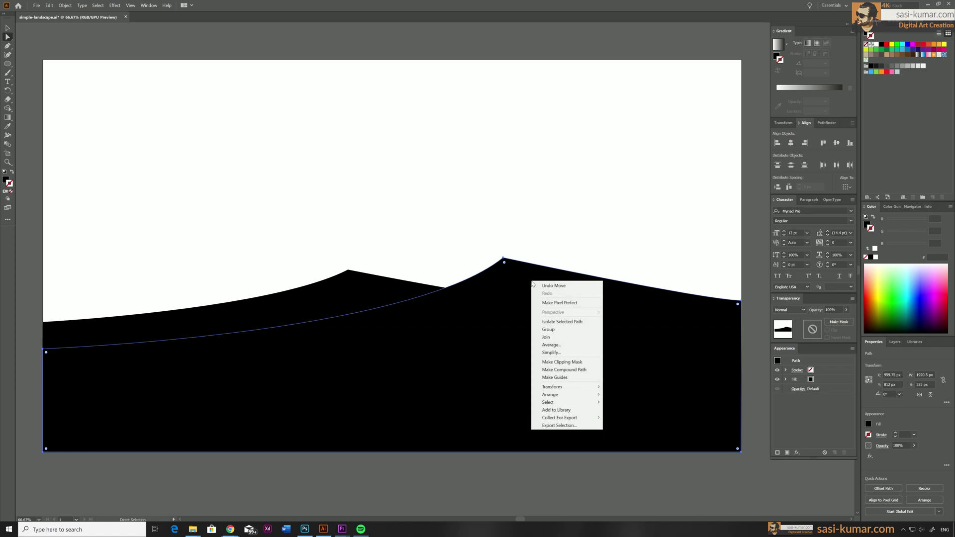
pyautogui.click(626, 395)
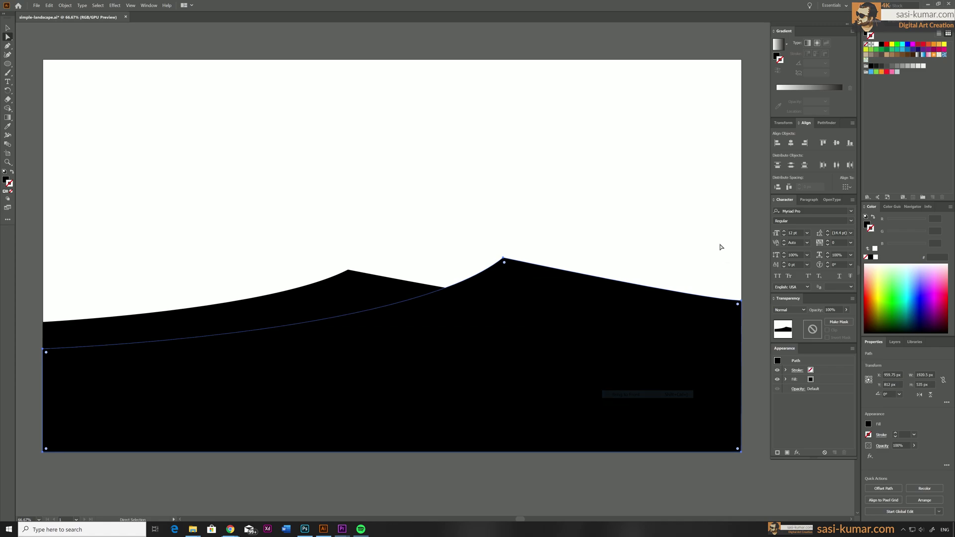
pyautogui.click(751, 230)
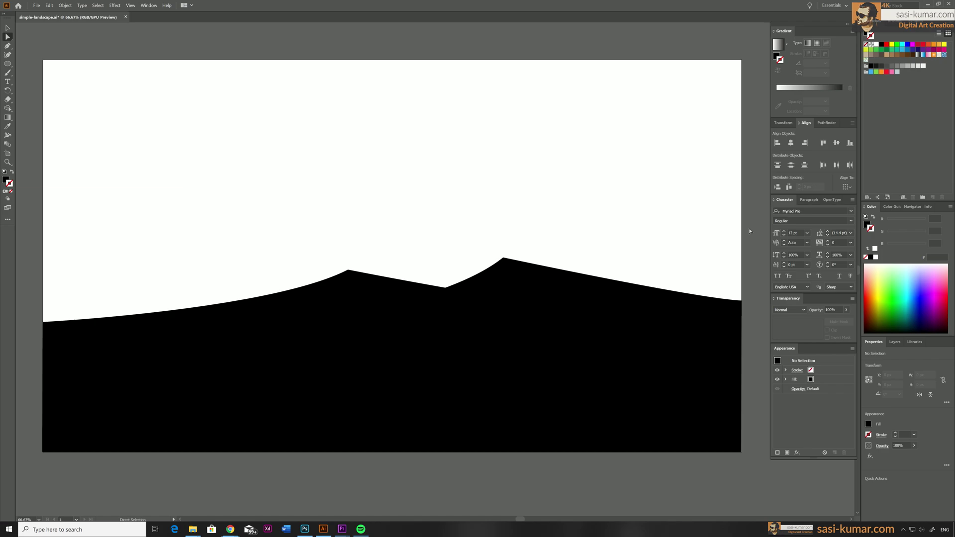
# - Draw a circle of about 495 px for the moon in the upper-left sky and nudge it slightly up and left
pyautogui.click(7, 64)
pyautogui.moveTo(93, 91); pyautogui.dragTo(260, 269)
pyautogui.click(8, 29)
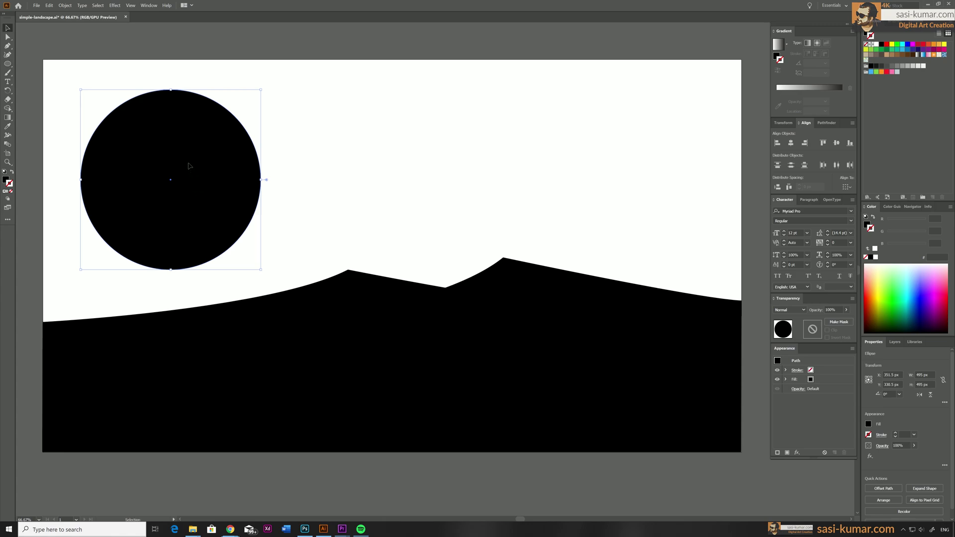
pyautogui.moveTo(197, 184); pyautogui.dragTo(194, 180)
pyautogui.click(390, 57)
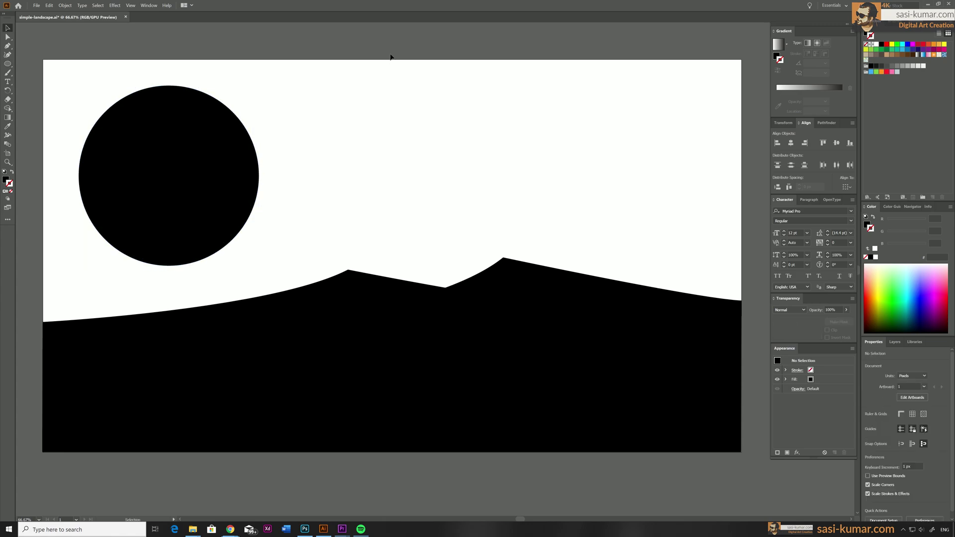
# - Draw a rectangle covering the whole artboard, about 1921 × 1080 px, and give it a white-to-black linear gradient fill
pyautogui.moveTo(7, 63); pyautogui.dragTo(21, 69)
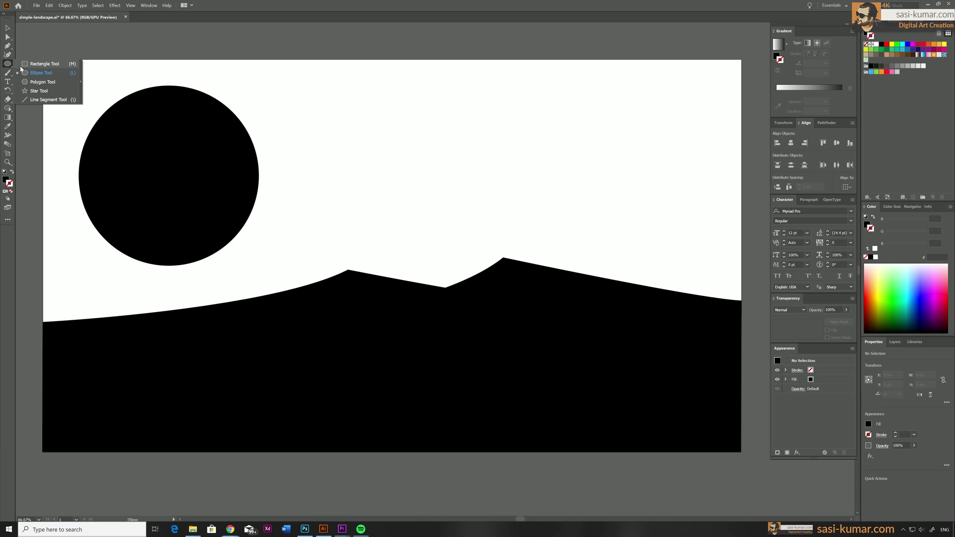
pyautogui.moveTo(21, 69); pyautogui.dragTo(43, 64)
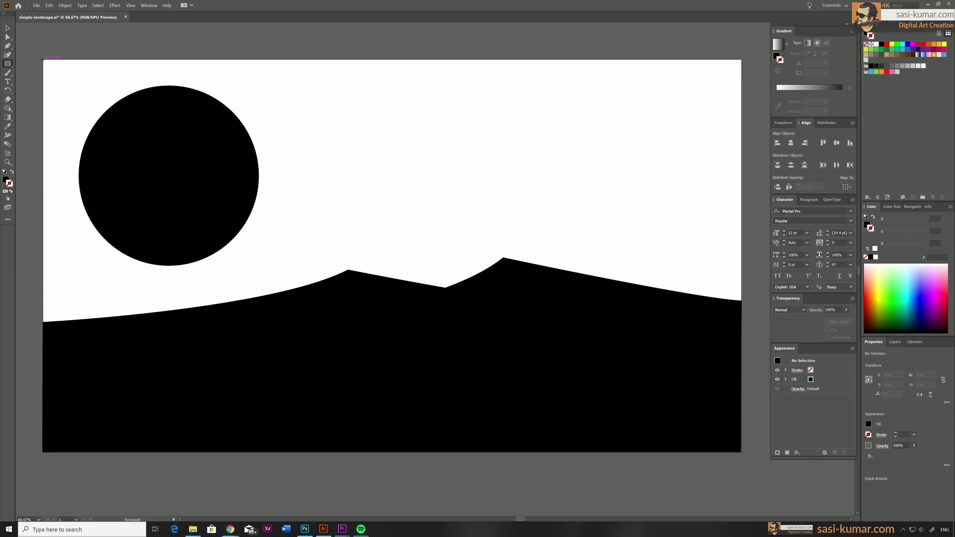
pyautogui.moveTo(43, 59); pyautogui.dragTo(741, 452)
pyautogui.click(8, 192)
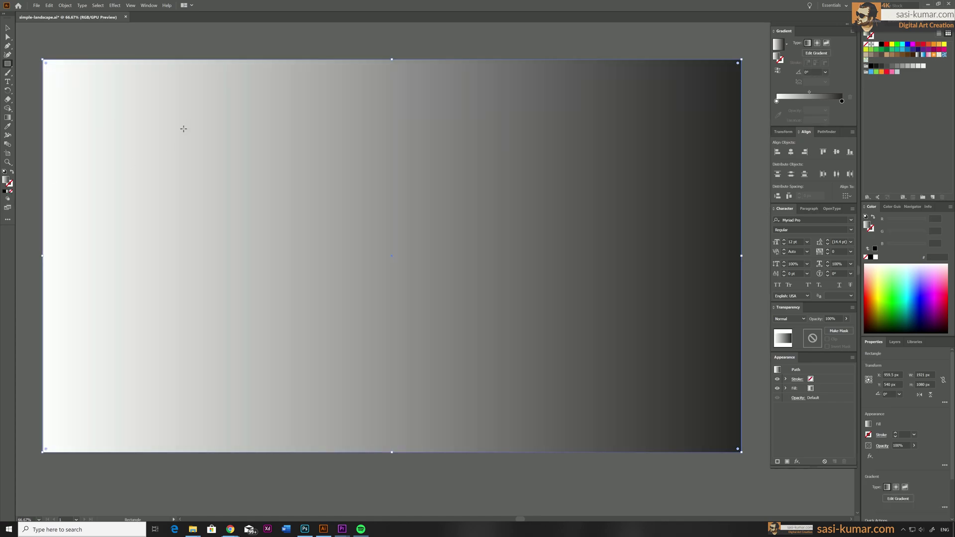
# - Send the gradient rectangle to the back, behind the moon and the dunes
pyautogui.press('v')
pyautogui.rightClick(270, 118)
pyautogui.moveTo(306, 232)
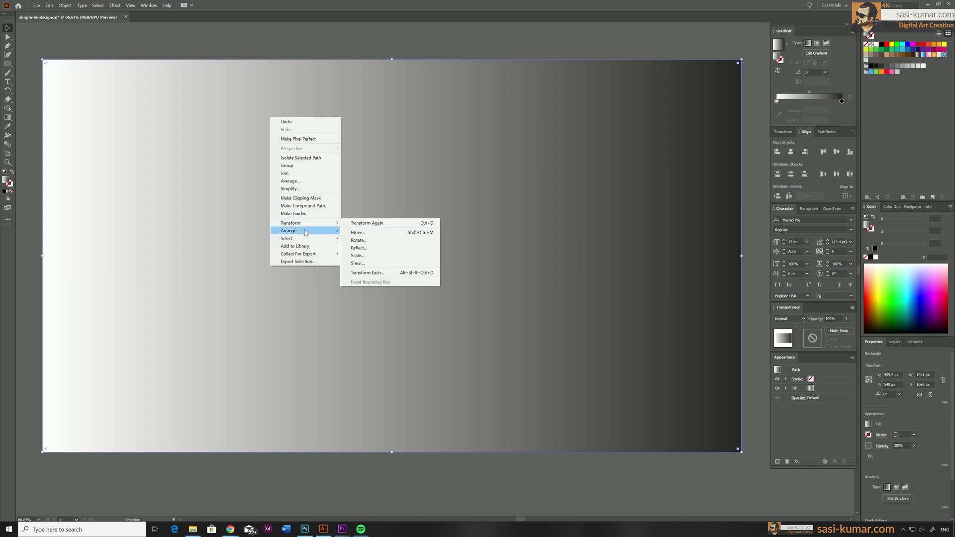
pyautogui.click(364, 254)
pyautogui.click(360, 41)
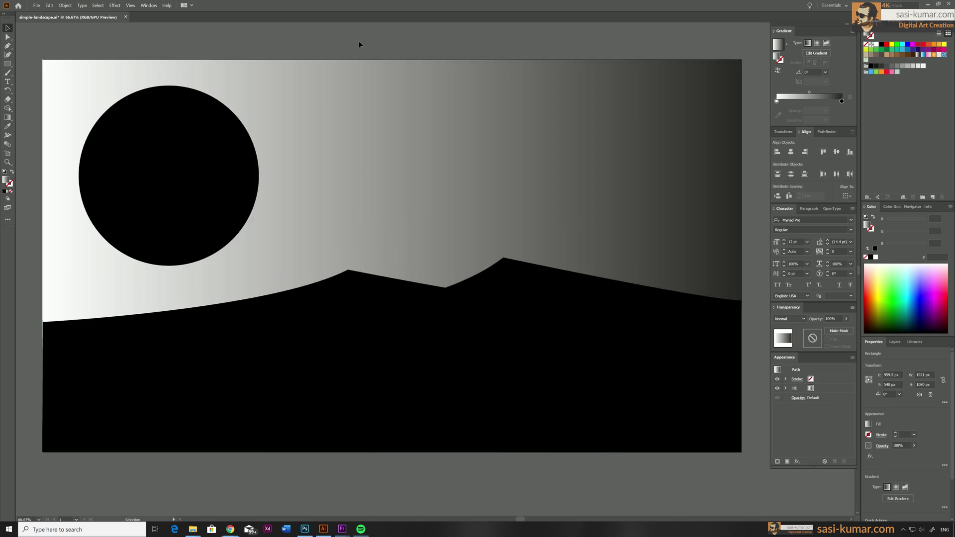
# - Redirect the background rectangle's gradient diagonally at about 61.5°, from white at the lower left to dark at the upper right
pyautogui.click(429, 160)
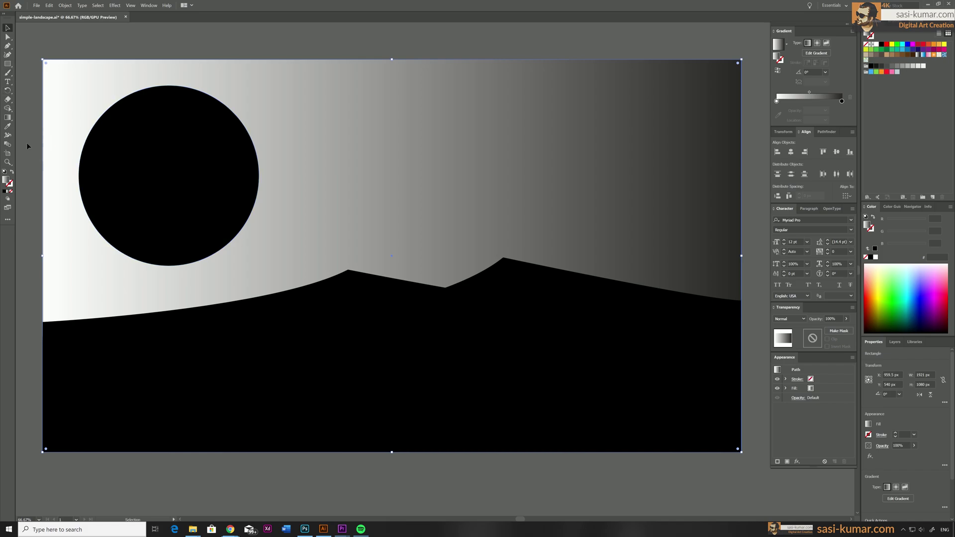
pyautogui.click(8, 117)
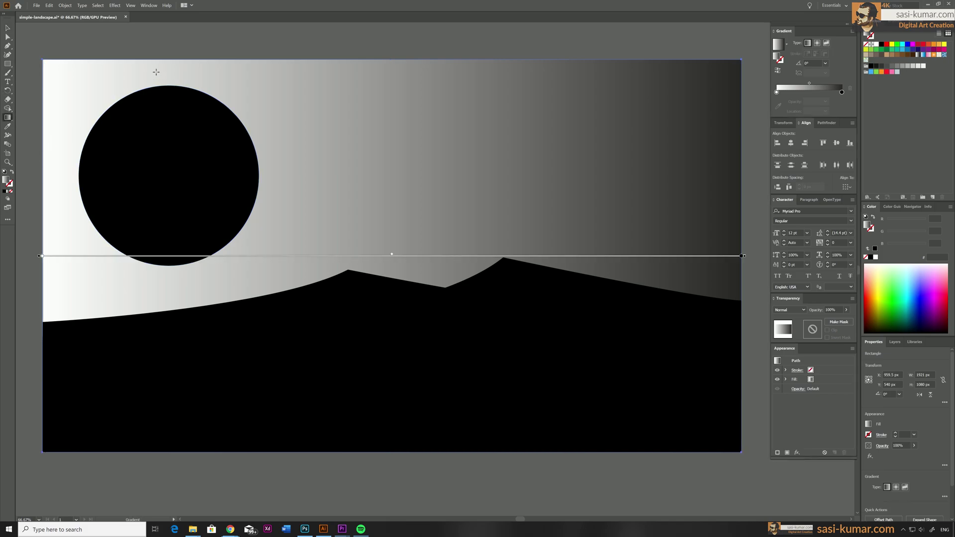
pyautogui.moveTo(248, 322)
pyautogui.mouseDown()
pyautogui.moveTo(401, 102)
pyautogui.moveTo(382, 76)
pyautogui.mouseUp()
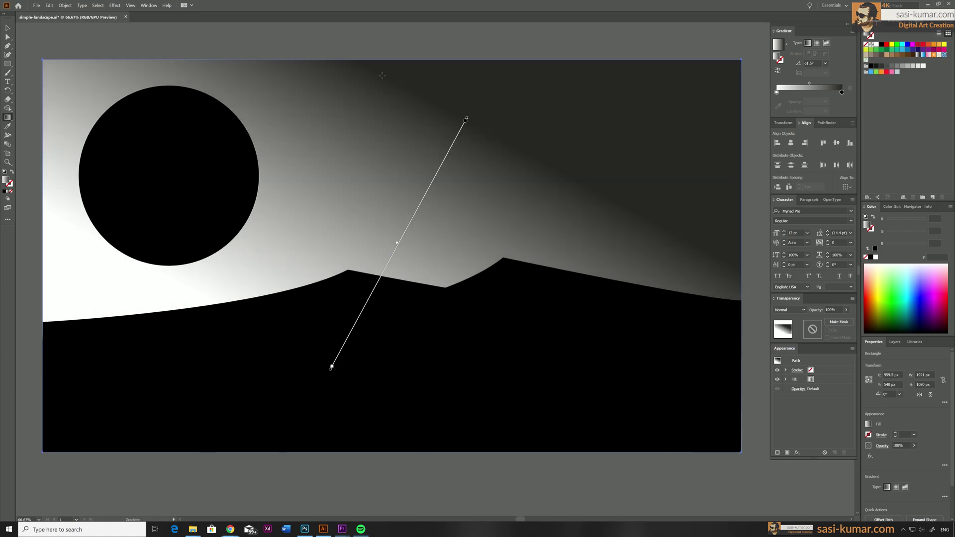
# - Redirect the background rectangle's gradient diagonally at about 25.1°, running across nearly the whole artboard from lower left to upper right, and deselect it
pyautogui.moveTo(58, 357)
pyautogui.mouseDown()
pyautogui.moveTo(438, 111)
pyautogui.moveTo(458, 68)
pyautogui.moveTo(450, 65)
pyautogui.moveTo(722, 36)
pyautogui.moveTo(712, 51)
pyautogui.mouseUp()
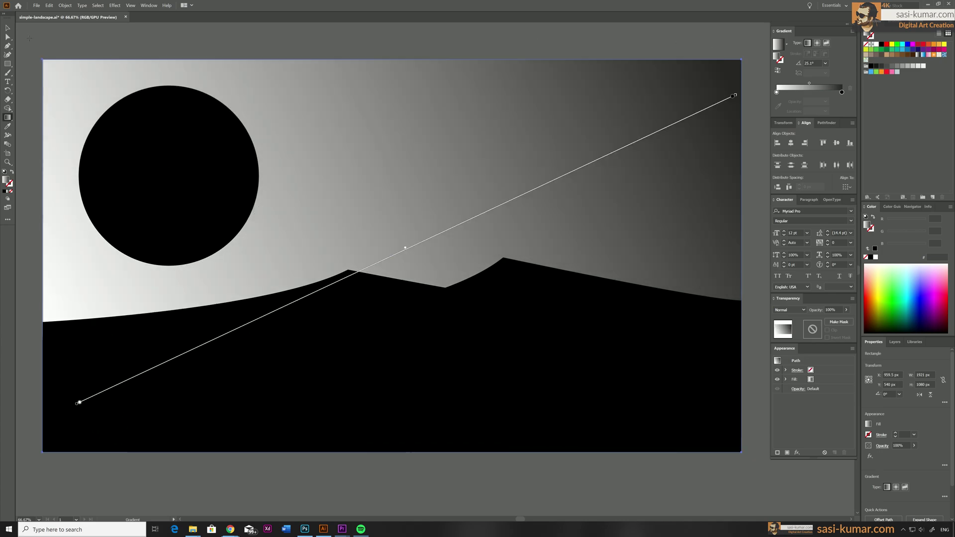
pyautogui.click(7, 28)
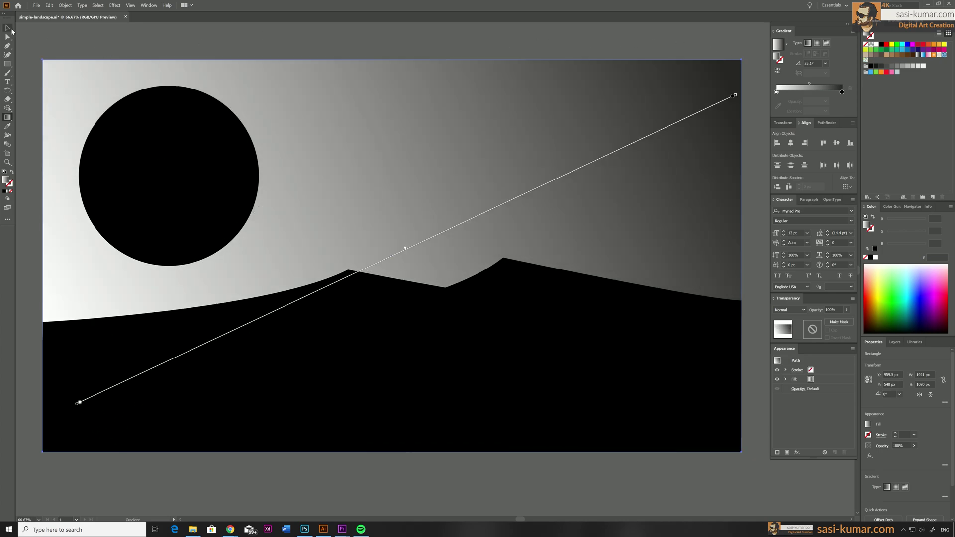
pyautogui.click(132, 46)
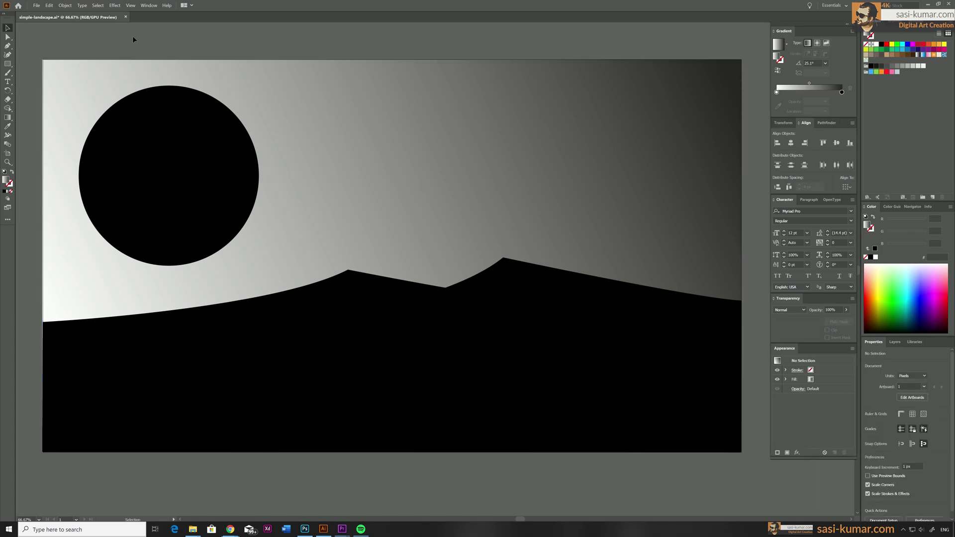
# - Draw a small rectangle of about 83 × 91 px above the artboard and give it a solid black fill instead of the gradient
pyautogui.hotkey('ctrl', '-')
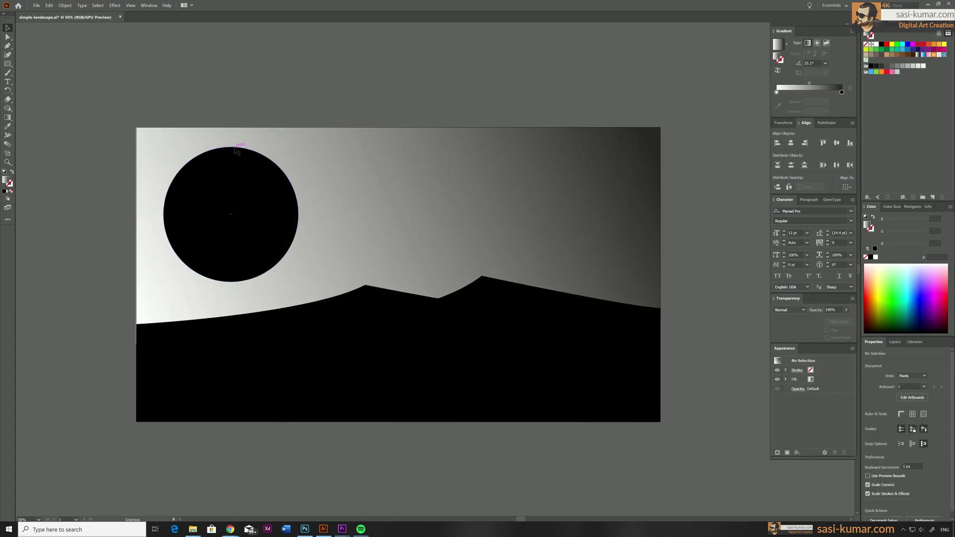
pyautogui.click(8, 64)
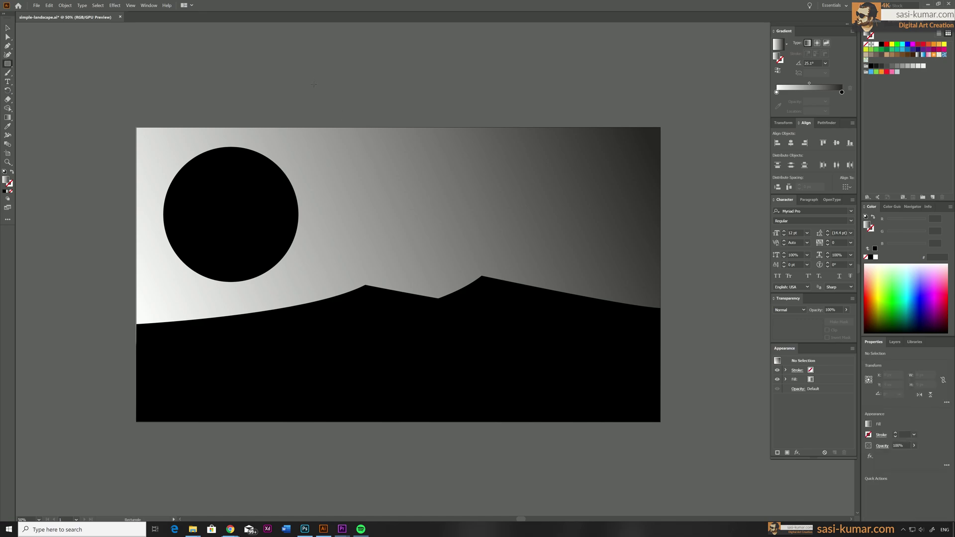
pyautogui.moveTo(313, 81); pyautogui.dragTo(337, 106)
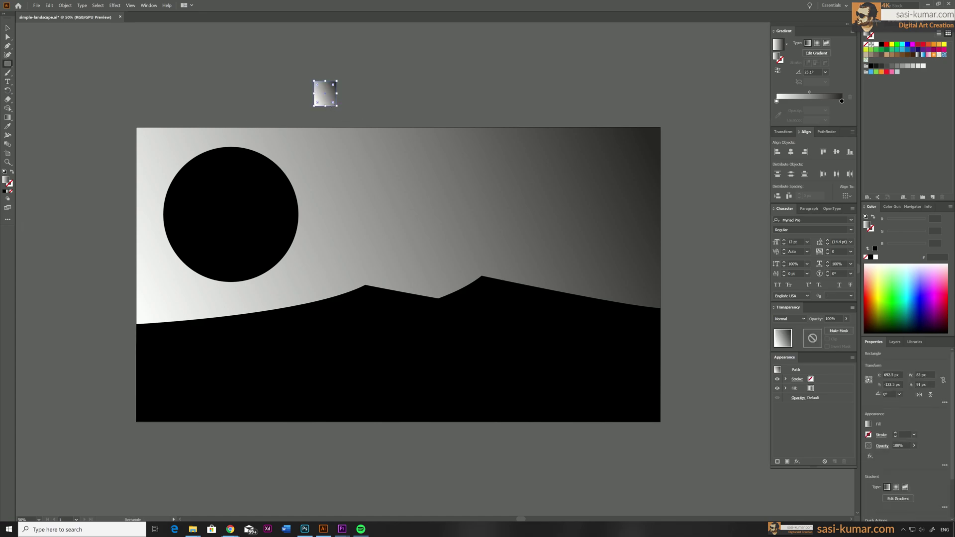
pyautogui.click(5, 192)
pyautogui.press('v')
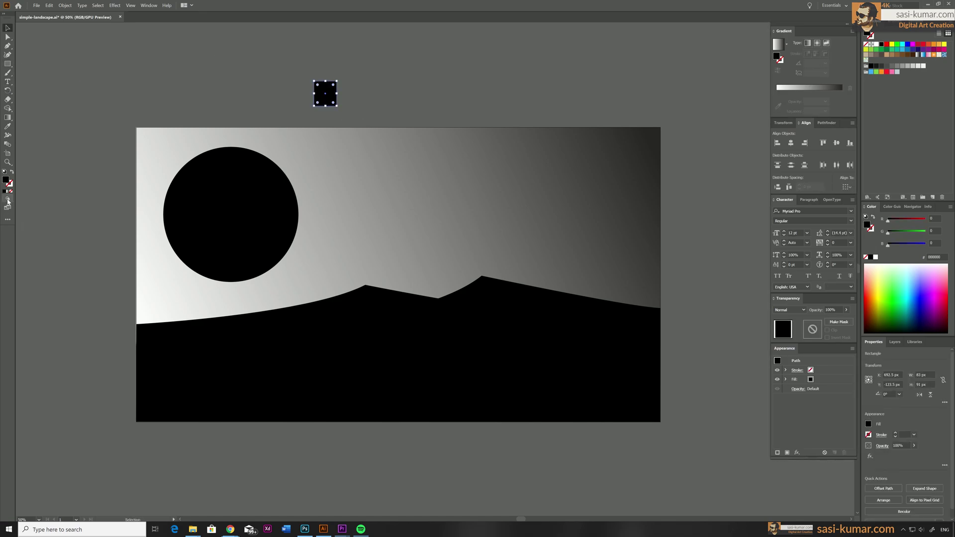
# - Fill the small rectangle above the artboard with magenta #cc33cc
pyautogui.doubleClick(5, 180)
pyautogui.click(517, 147)
pyautogui.moveTo(437, 198); pyautogui.dragTo(450, 151)
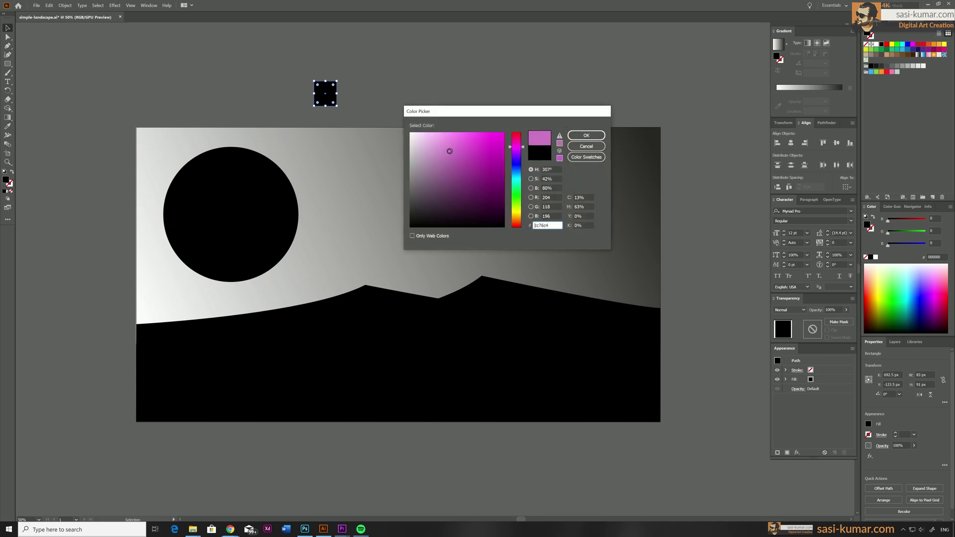
pyautogui.click(476, 150)
pyautogui.click(586, 136)
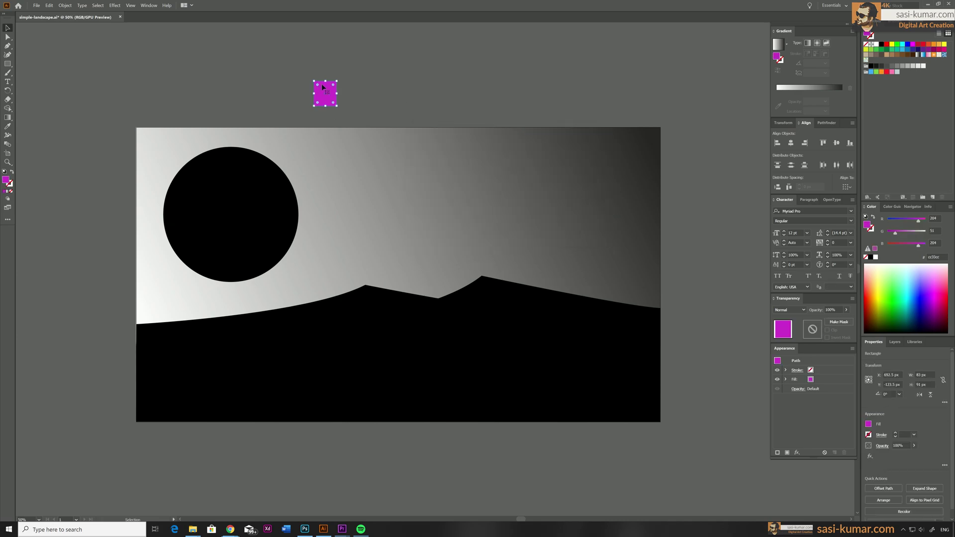
# - Place a copy of the magenta rectangle beside it on the right and fill the copy with dark purple #390d68
pyautogui.keyDown('alt'); pyautogui.moveTo(321, 84); pyautogui.dragTo(356, 84); pyautogui.keyUp('alt')
pyautogui.doubleClick(5, 180)
pyautogui.click(499, 179)
pyautogui.click(517, 156)
pyautogui.click(493, 188)
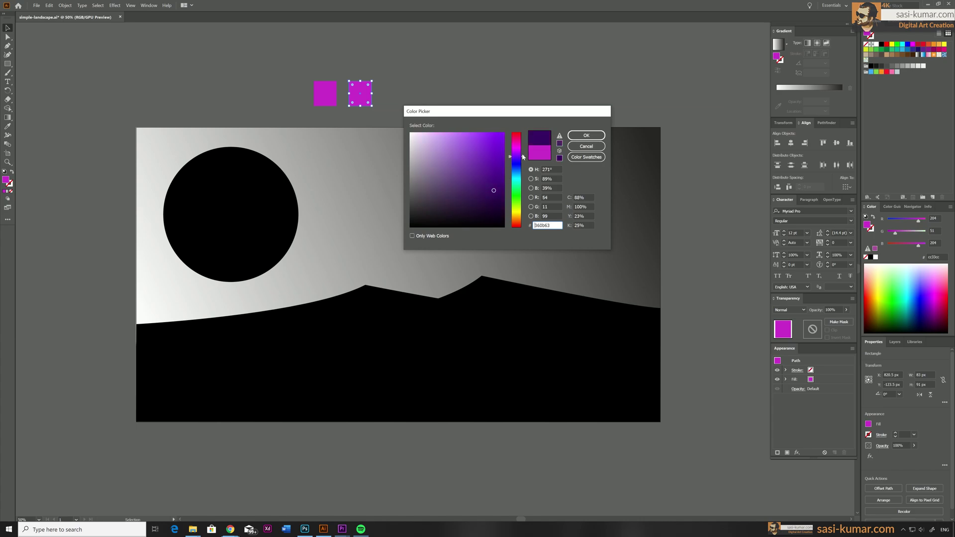
pyautogui.click(587, 136)
pyautogui.click(499, 91)
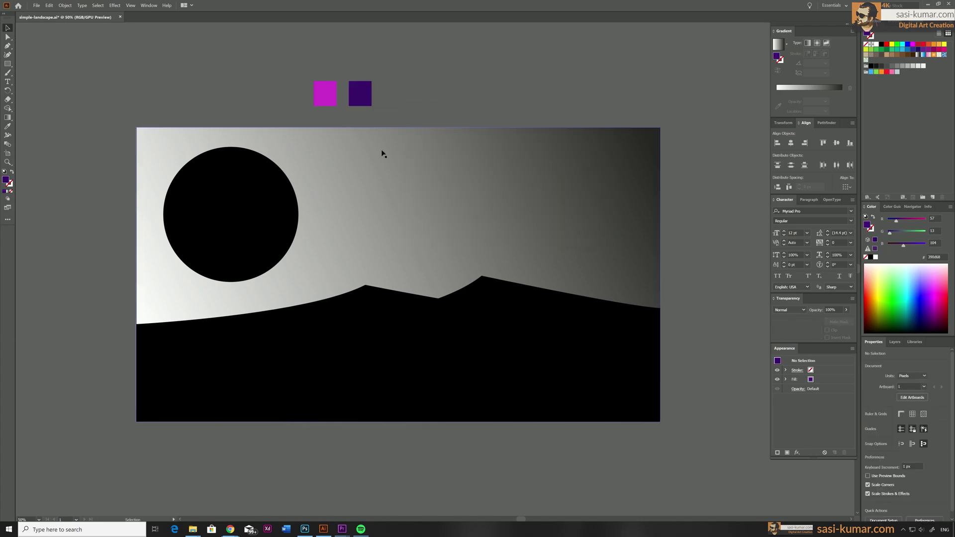
# - Duplicate the dark purple rectangle to its right and fill the copy with a very dark navy
pyautogui.click(360, 94)
pyautogui.moveTo(360, 93); pyautogui.dragTo(391, 93)
pyautogui.doubleClick(5, 180)
pyautogui.click(471, 211)
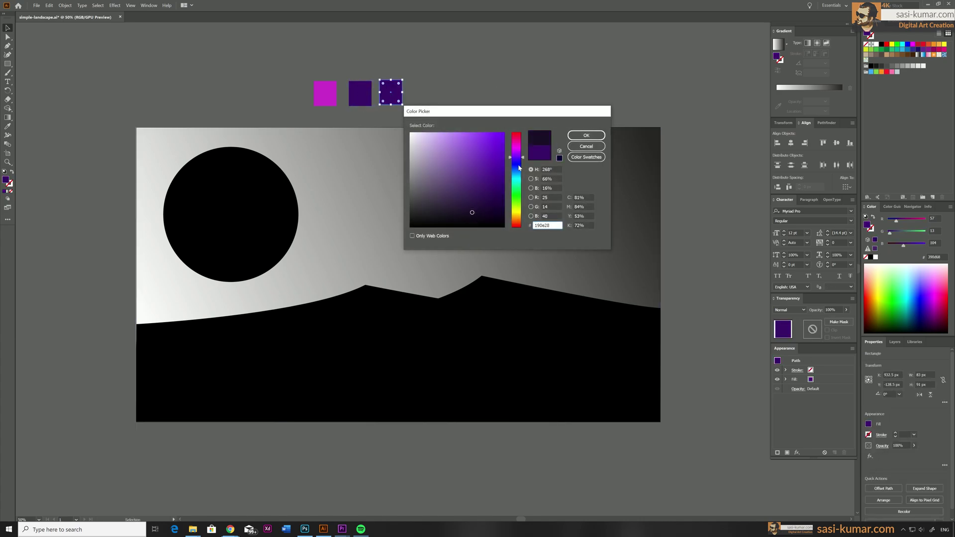
pyautogui.click(517, 163)
pyautogui.click(483, 214)
pyautogui.click(587, 136)
pyautogui.click(544, 53)
# - Space out the palette rectangles and place a second dark purple copy between the purple and navy ones
pyautogui.moveTo(391, 93); pyautogui.dragTo(354, 95)
pyautogui.moveTo(354, 95); pyautogui.dragTo(386, 95)
pyautogui.moveTo(409, 95); pyautogui.dragTo(421, 95)
pyautogui.click(386, 95)
# - Fill the new purple copy between the purple and navy rectangles with muted blue-violet #666699
pyautogui.doubleClick(5, 180)
pyautogui.click(452, 168)
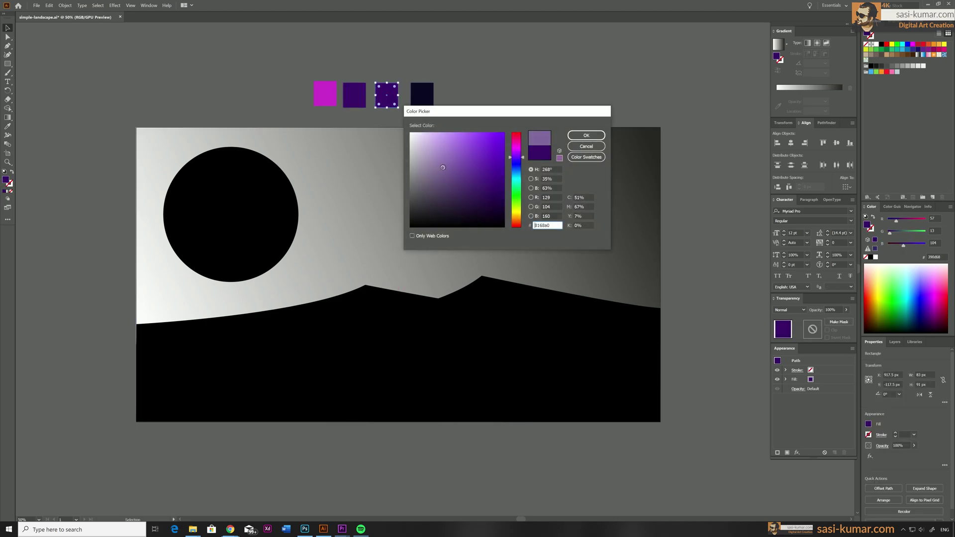
pyautogui.click(586, 136)
pyautogui.click(515, 74)
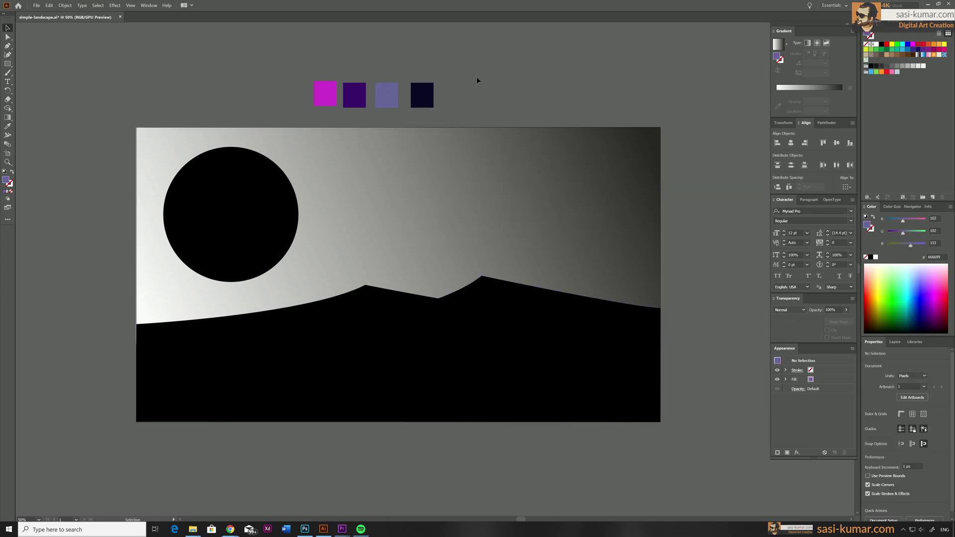
# - Create a named color group from the four palette rectangles as selected artwork, with Convert Process to Global enabled
pyautogui.hotkey('ctrl', 'a')
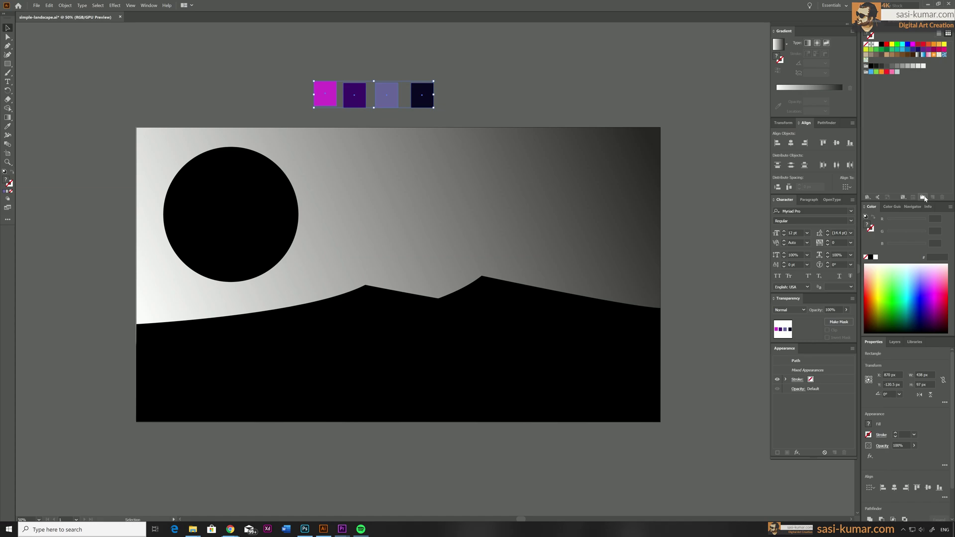
pyautogui.click(923, 198)
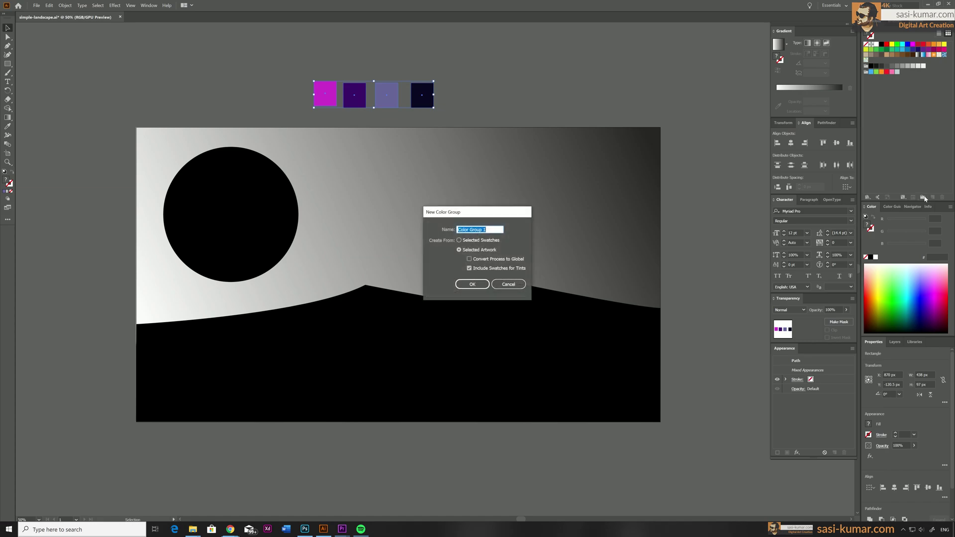
pyautogui.click(470, 260)
pyautogui.click(490, 230)
pyautogui.write('LN')
pyautogui.write('dnscape')
pyautogui.press('Return')
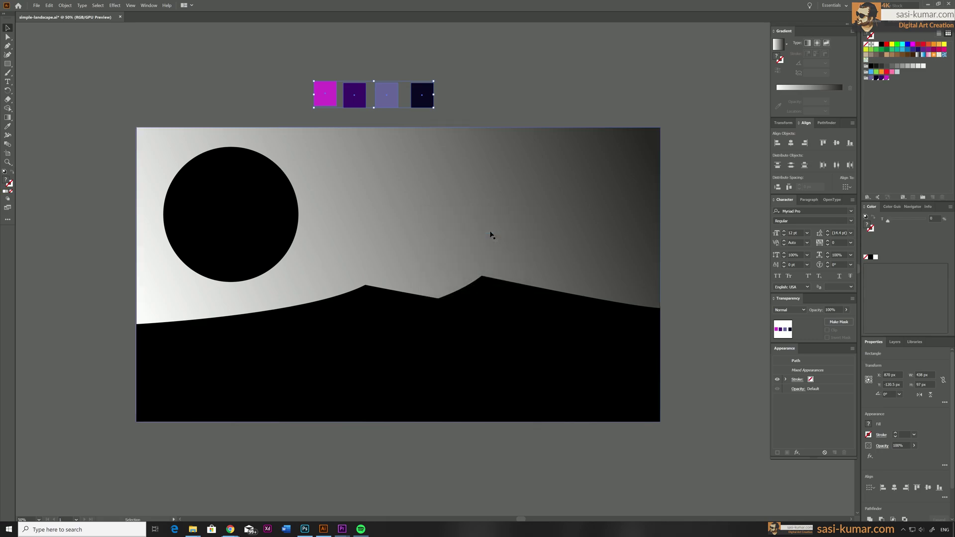
pyautogui.click(715, 121)
pyautogui.click(871, 78)
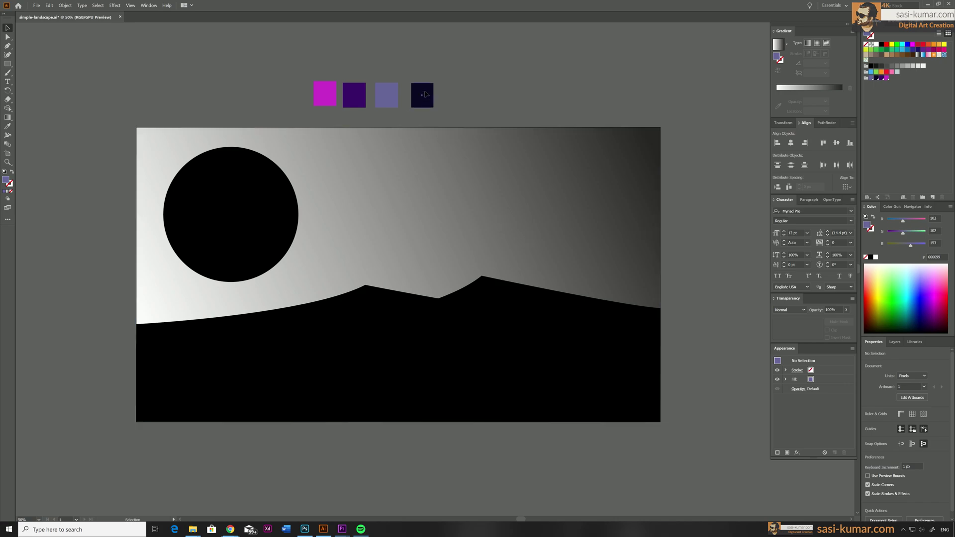
# - Place a copy of the magenta rectangle to its left and fill the copy with tan #cc9966
pyautogui.click(327, 89)
pyautogui.moveTo(326, 88); pyautogui.dragTo(288, 89)
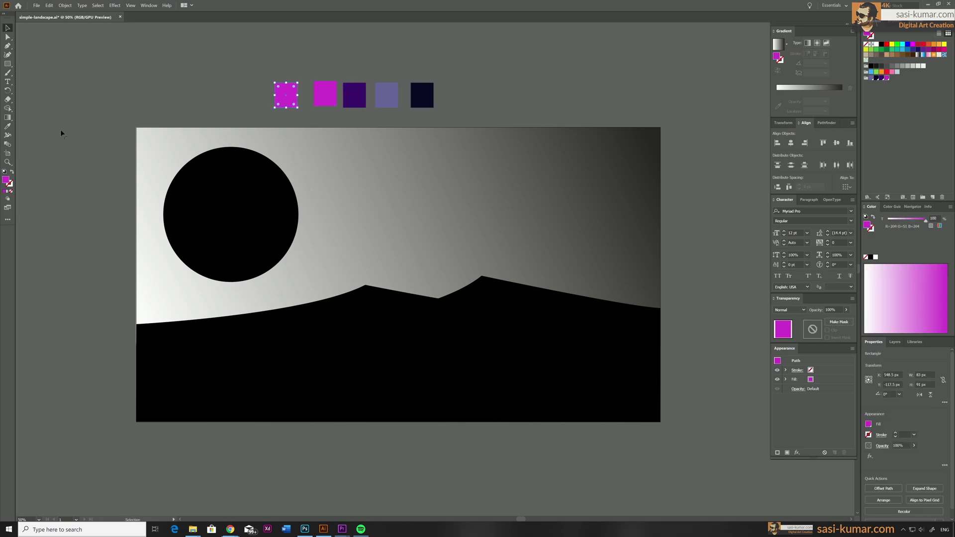
pyautogui.doubleClick(7, 181)
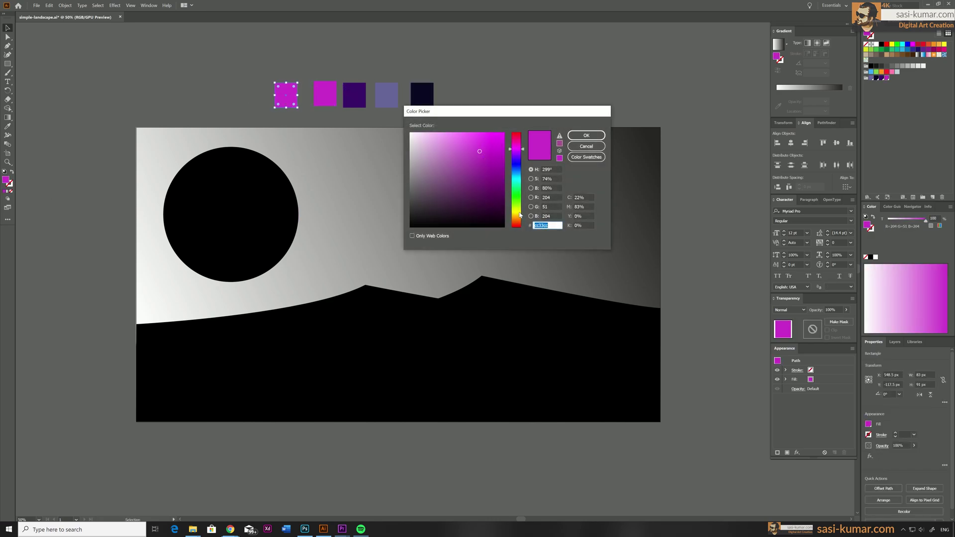
pyautogui.moveTo(518, 149); pyautogui.dragTo(517, 218)
pyautogui.moveTo(487, 165); pyautogui.dragTo(453, 147)
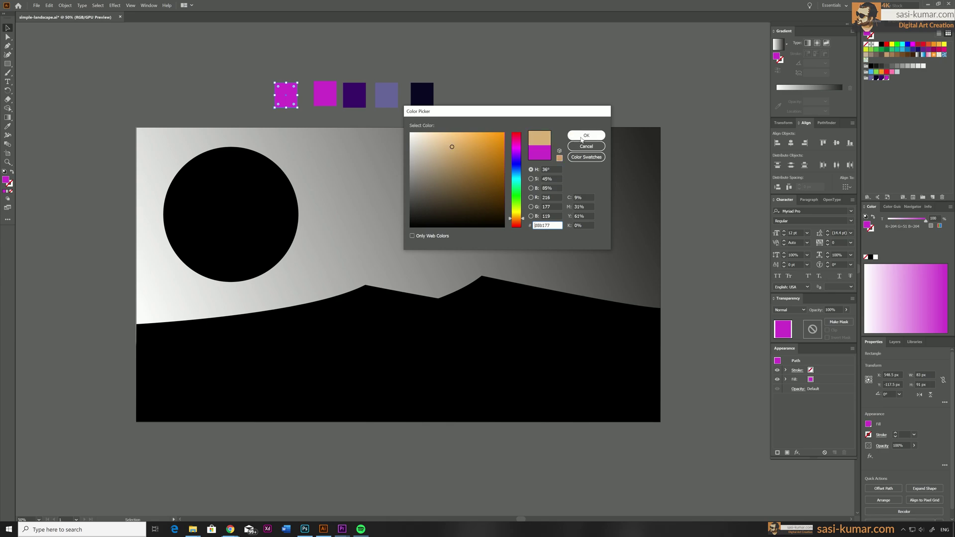
pyautogui.click(559, 158)
pyautogui.click(586, 136)
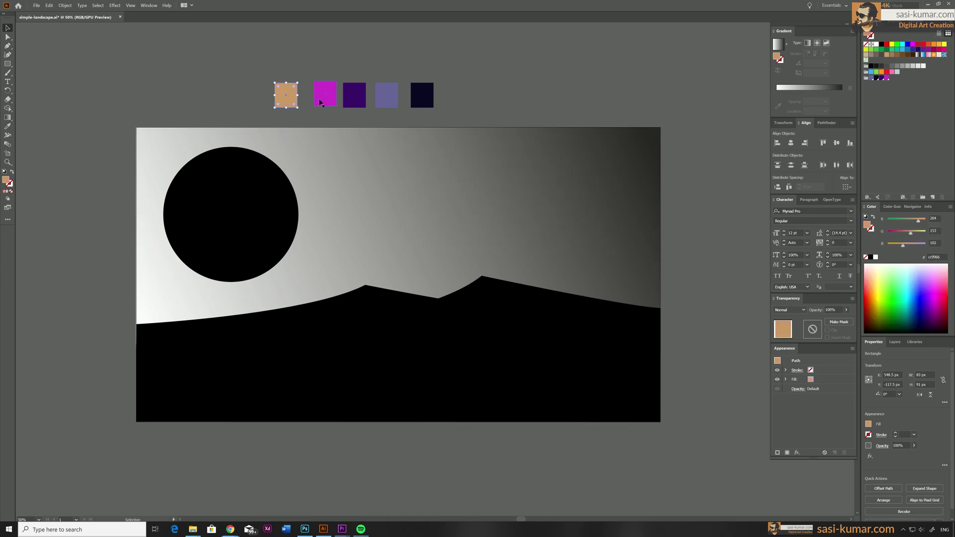
# - Save the tan fill as a global process color swatch and move it into the new color group
pyautogui.click(932, 198)
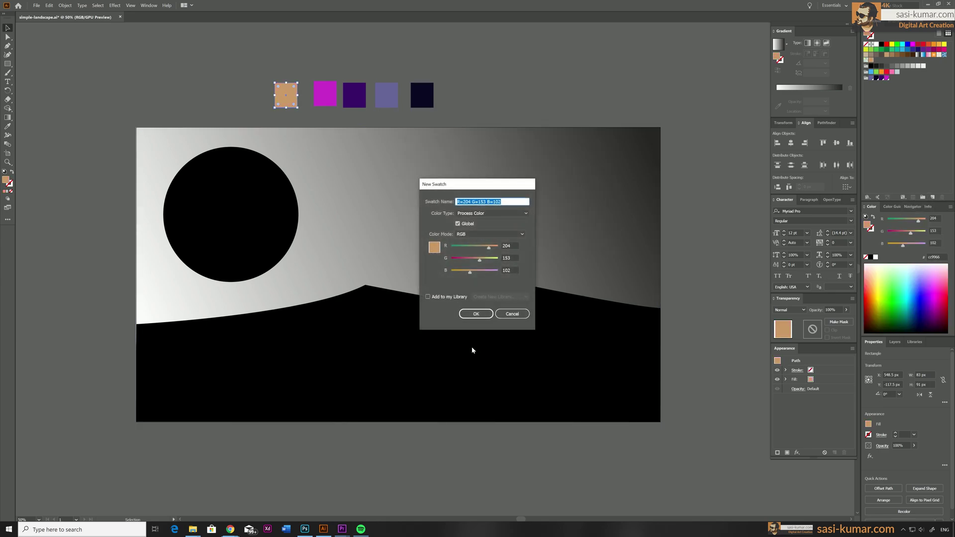
pyautogui.press('Tab')
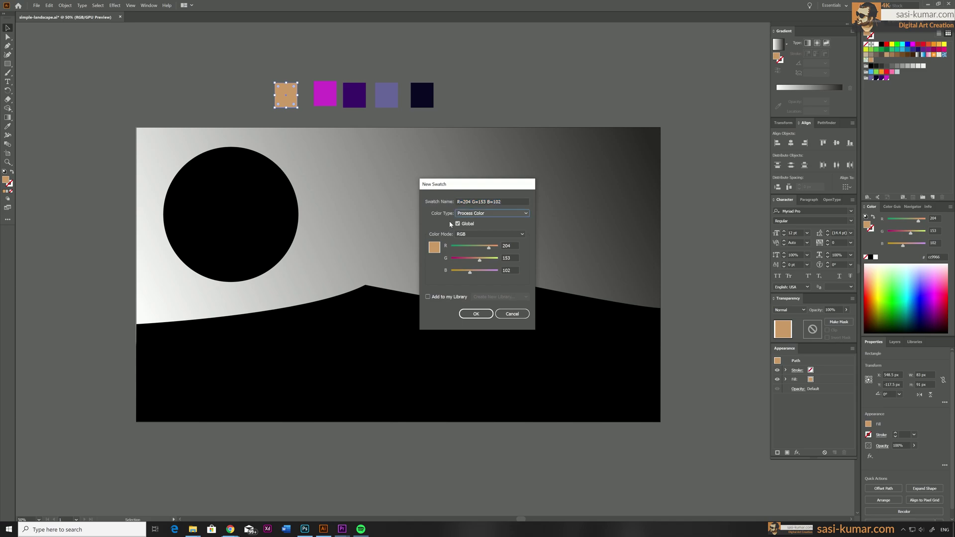
pyautogui.click(476, 313)
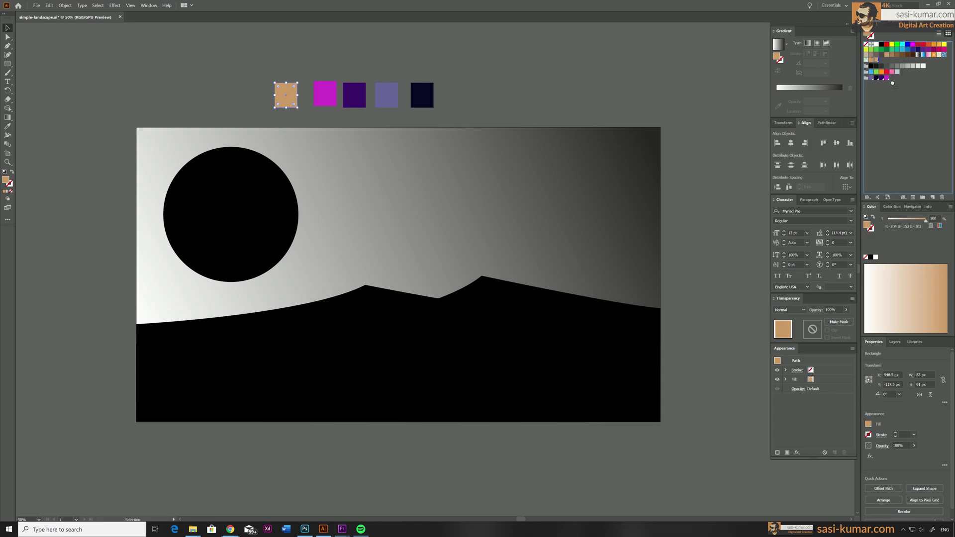
pyautogui.moveTo(881, 65); pyautogui.dragTo(871, 78)
pyautogui.click(639, 63)
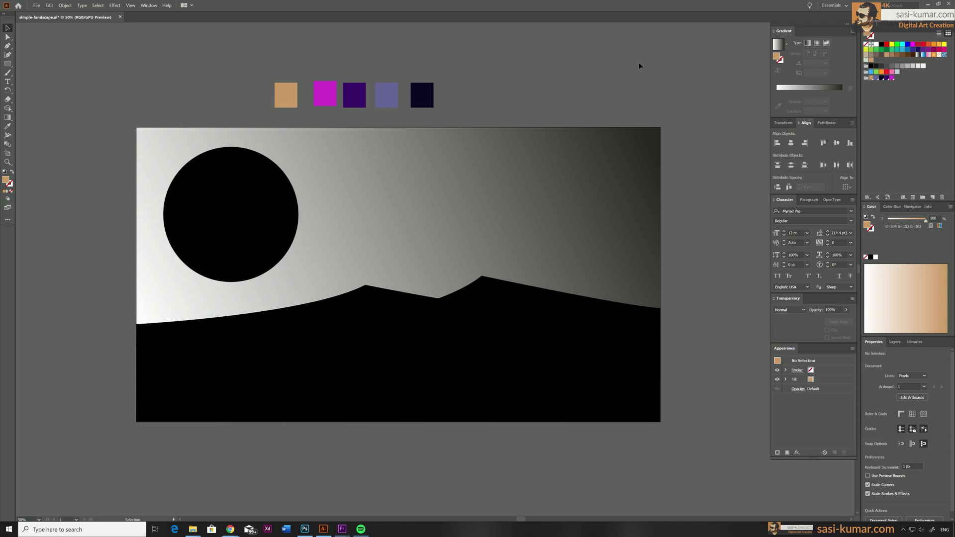
# - Give the moon the white-to-black gradient and direct it diagonally at about 139.3°, from white at the lower right to black at the upper left
pyautogui.click(226, 249)
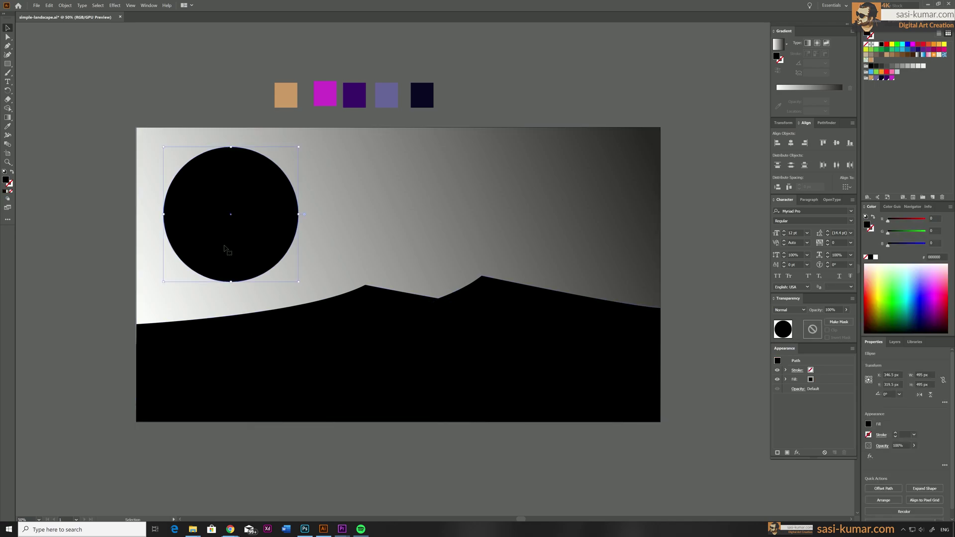
pyautogui.click(8, 192)
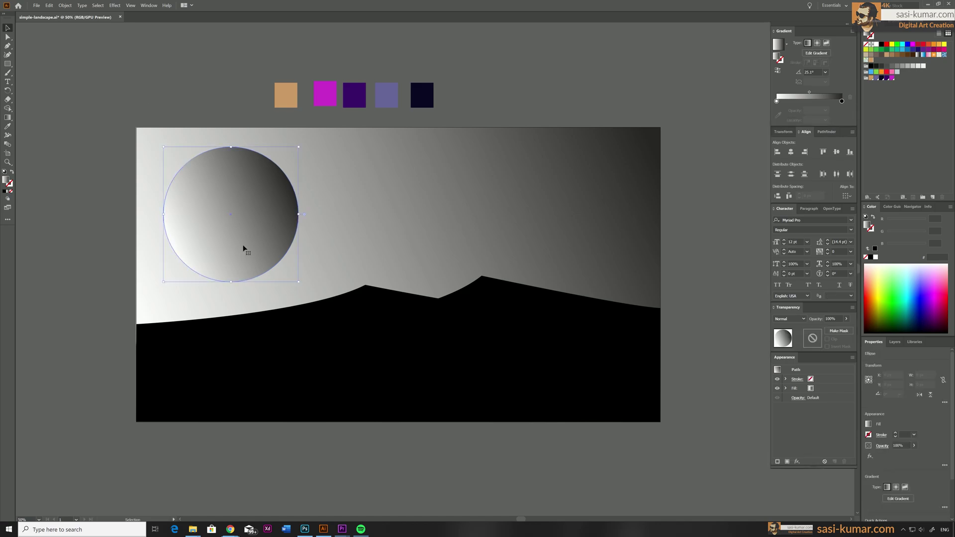
pyautogui.press('g')
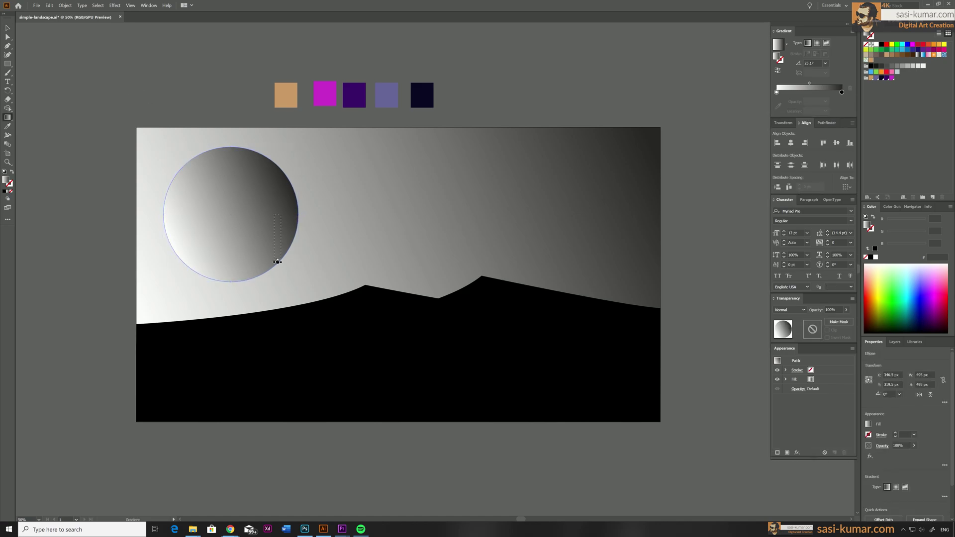
pyautogui.moveTo(277, 263); pyautogui.dragTo(181, 173)
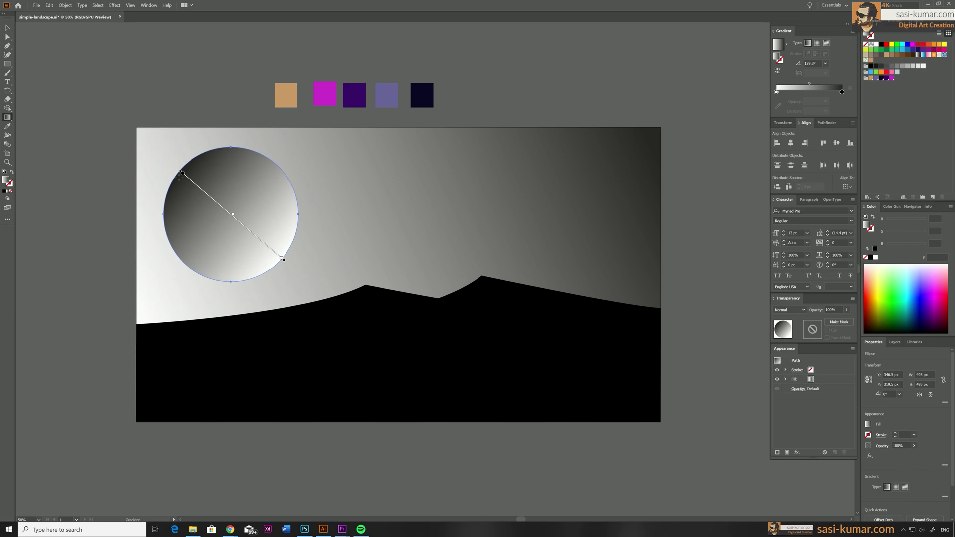
pyautogui.click(8, 28)
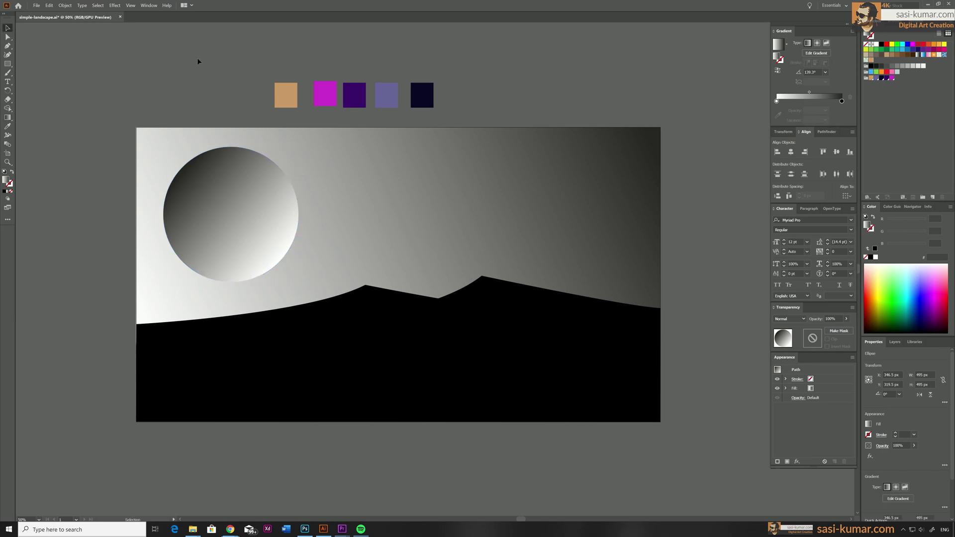
# - Replace the black end of the moon's gradient with the tan swatch and shift the tan palette rectangle slightly right and up
pyautogui.click(217, 178)
pyautogui.moveTo(836, 106)
pyautogui.mouseDown()
pyautogui.moveTo(841, 117)
pyautogui.moveTo(854, 99)
pyautogui.mouseUp()
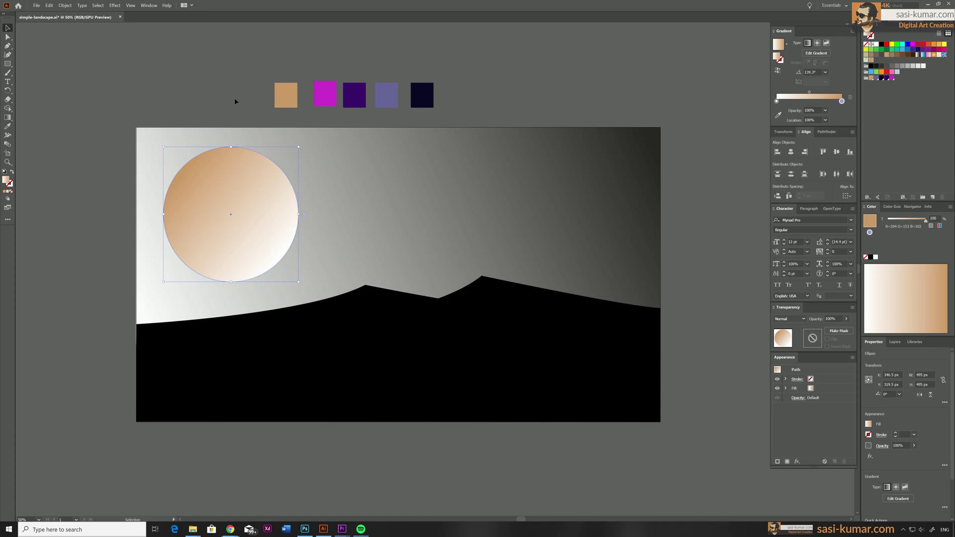
pyautogui.moveTo(281, 98); pyautogui.dragTo(285, 95)
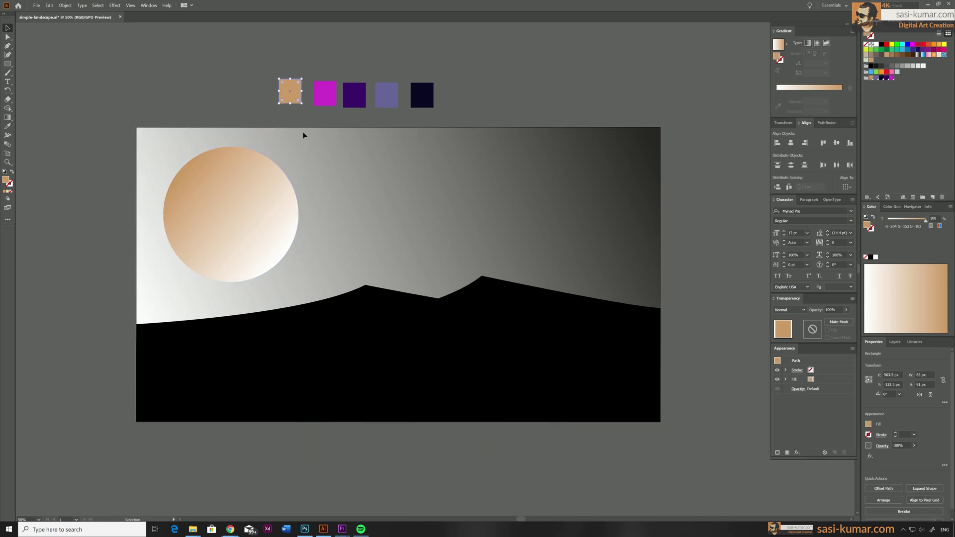
# - Move the tan stop to the start of the moon's gradient and replace the white end with the dark purple swatch R=57 G=13 B=104
pyautogui.click(279, 180)
pyautogui.moveTo(841, 102); pyautogui.dragTo(714, 100)
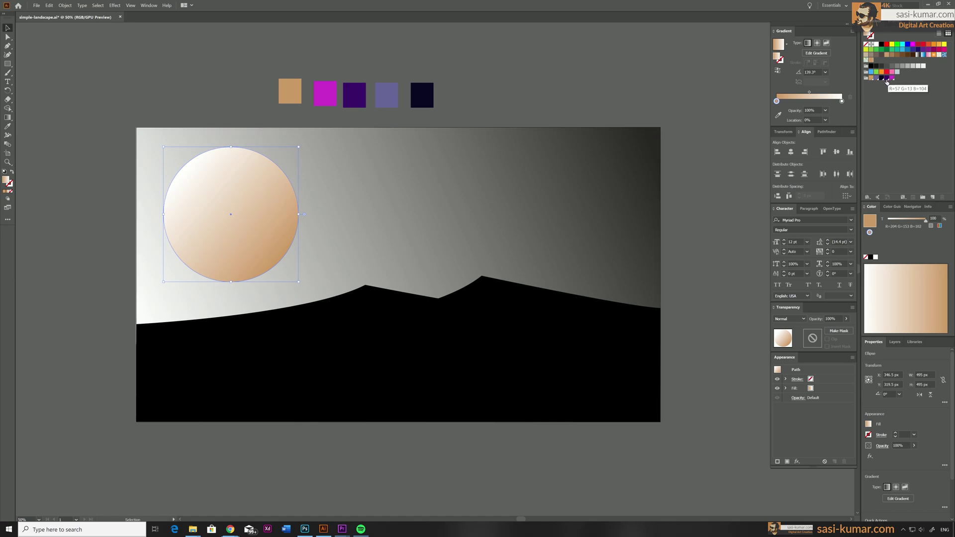
pyautogui.moveTo(888, 79); pyautogui.dragTo(843, 129)
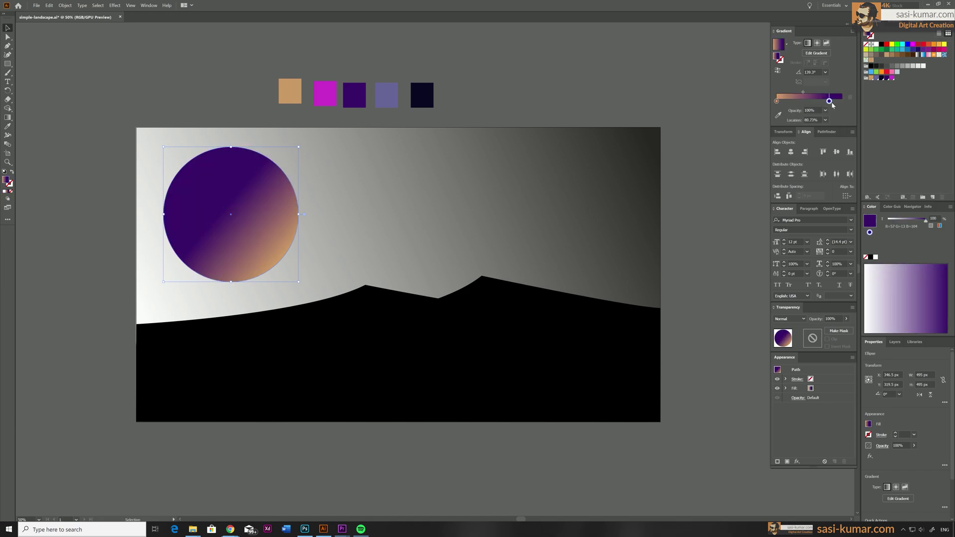
# - Move the dark purple stop of the moon's gradient to 100% and shift the gradient's midpoint toward the tan end
pyautogui.moveTo(815, 101); pyautogui.dragTo(841, 101)
pyautogui.press('g')
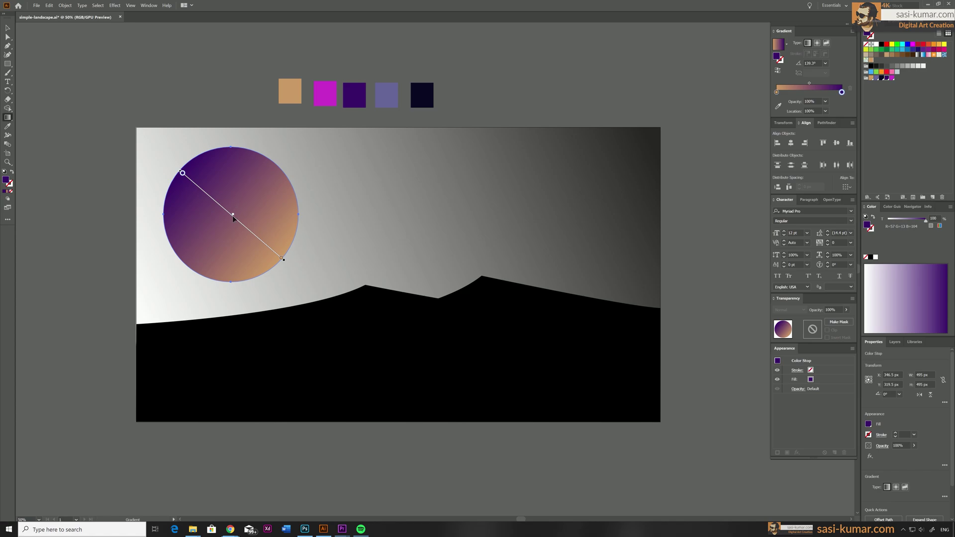
pyautogui.moveTo(231, 215)
pyautogui.mouseDown()
pyautogui.moveTo(200, 187)
pyautogui.moveTo(252, 233)
pyautogui.mouseUp()
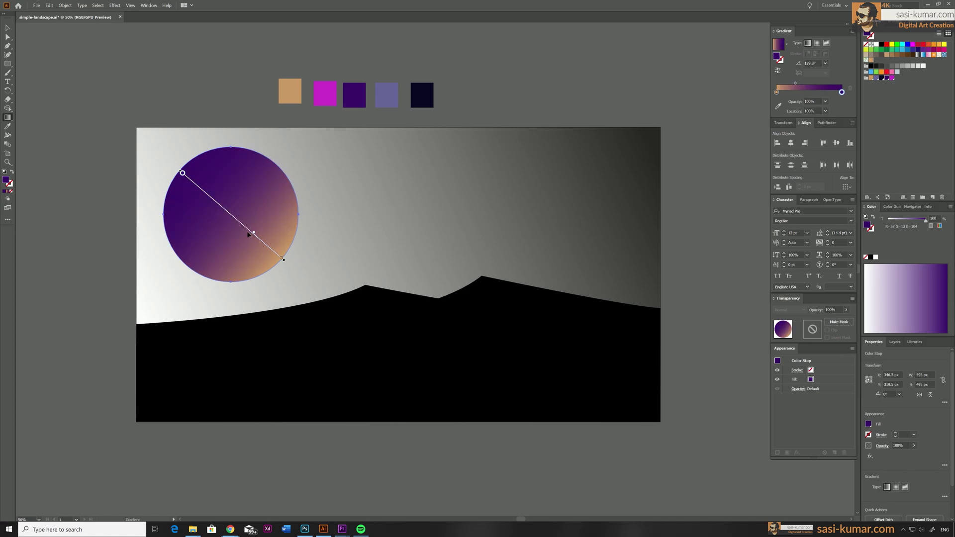
pyautogui.press('v')
pyautogui.click(288, 68)
pyautogui.click(218, 213)
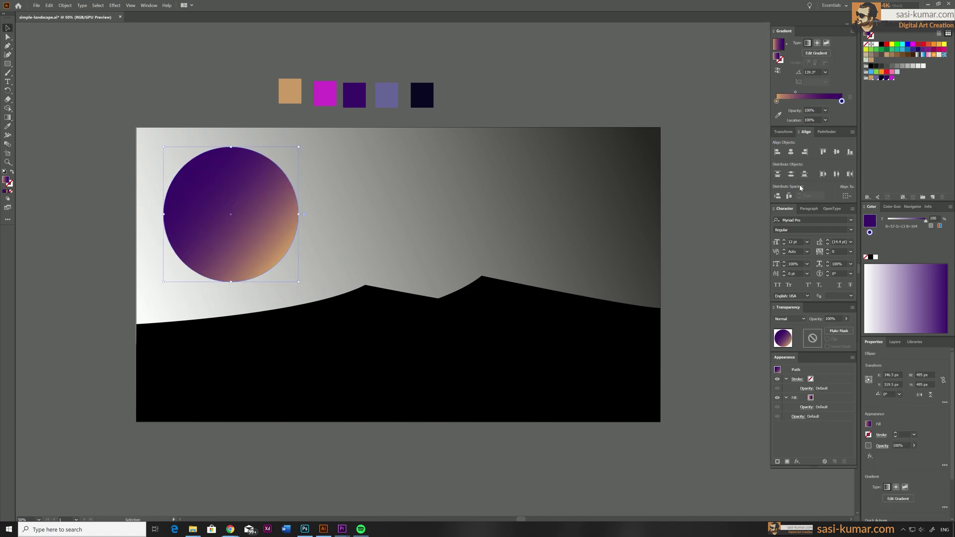
pyautogui.click(802, 319)
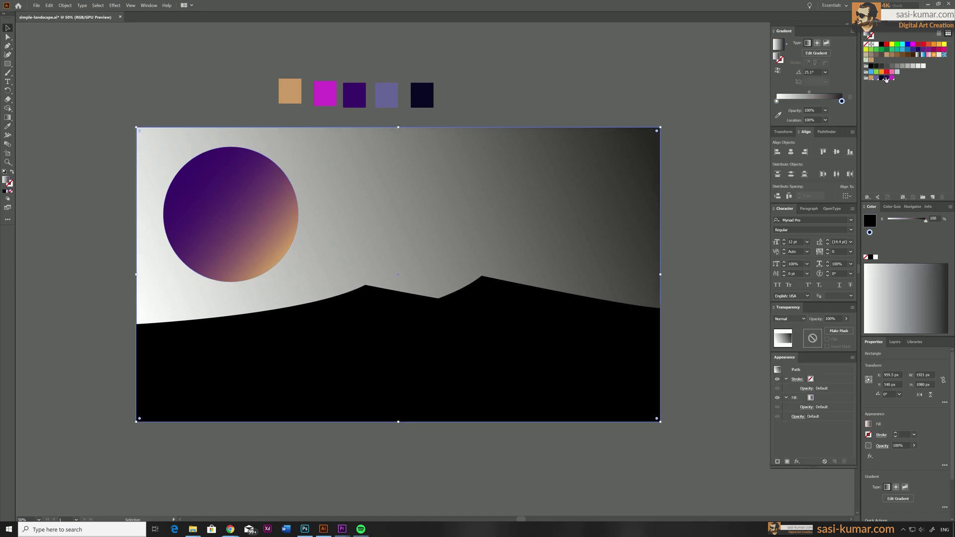
# - Recolor the sky's gradient to run from the magenta swatch at 0% to the dark purple swatch at 100%, removing the white and black stops
pyautogui.moveTo(886, 79); pyautogui.dragTo(840, 123)
pyautogui.moveTo(776, 101); pyautogui.dragTo(764, 138)
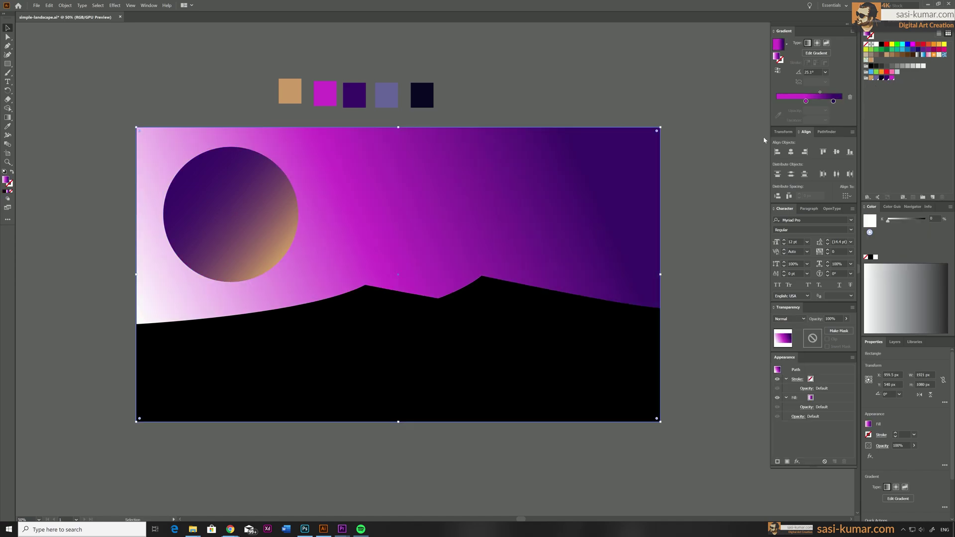
pyautogui.moveTo(805, 101); pyautogui.dragTo(756, 102)
pyautogui.moveTo(833, 101); pyautogui.dragTo(843, 105)
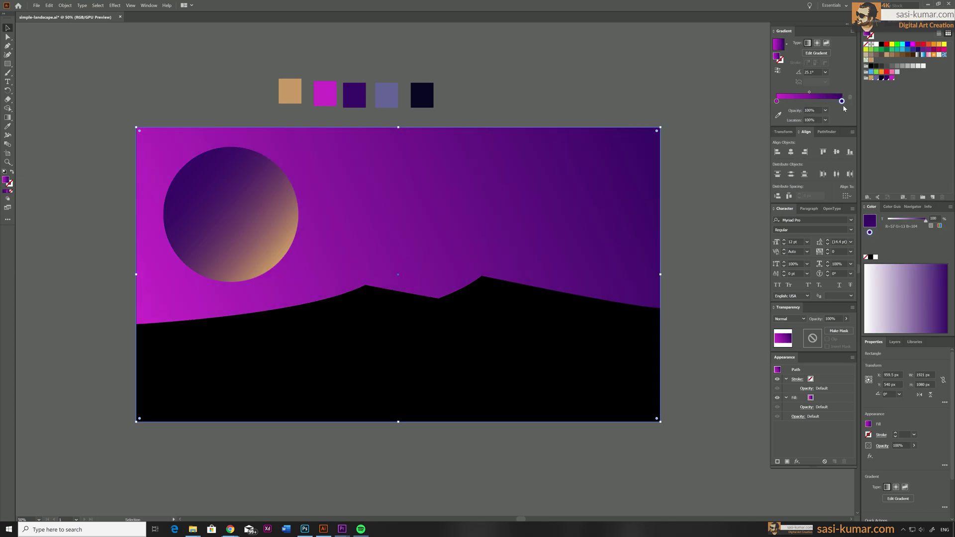
pyautogui.click(507, 77)
# - Set the moon's blending mode to Hard Light
pyautogui.click(269, 199)
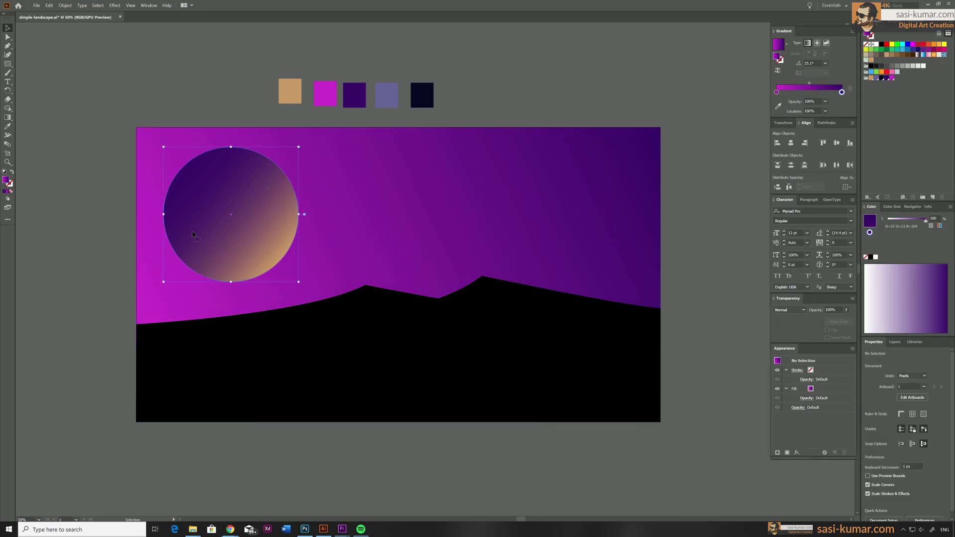
pyautogui.click(790, 319)
pyautogui.click(786, 320)
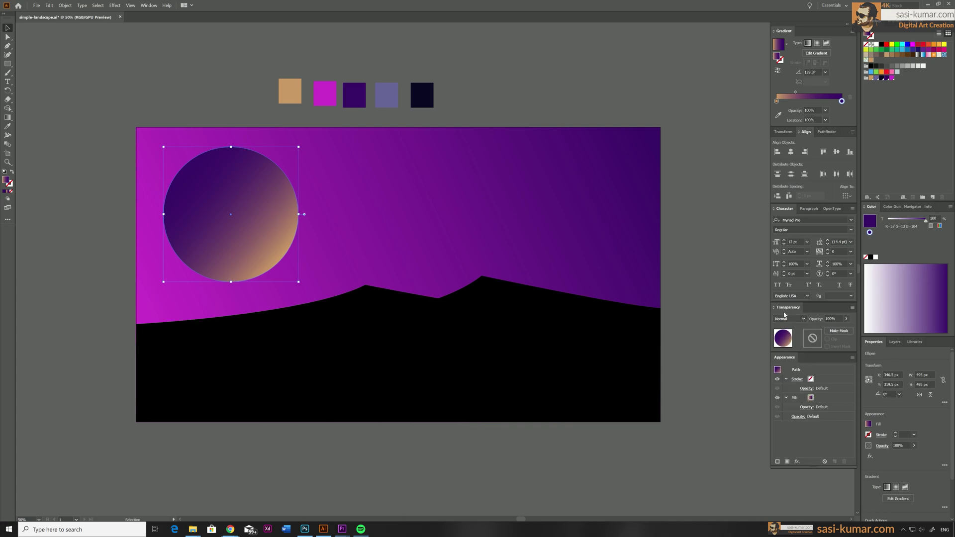
pyautogui.click(791, 320)
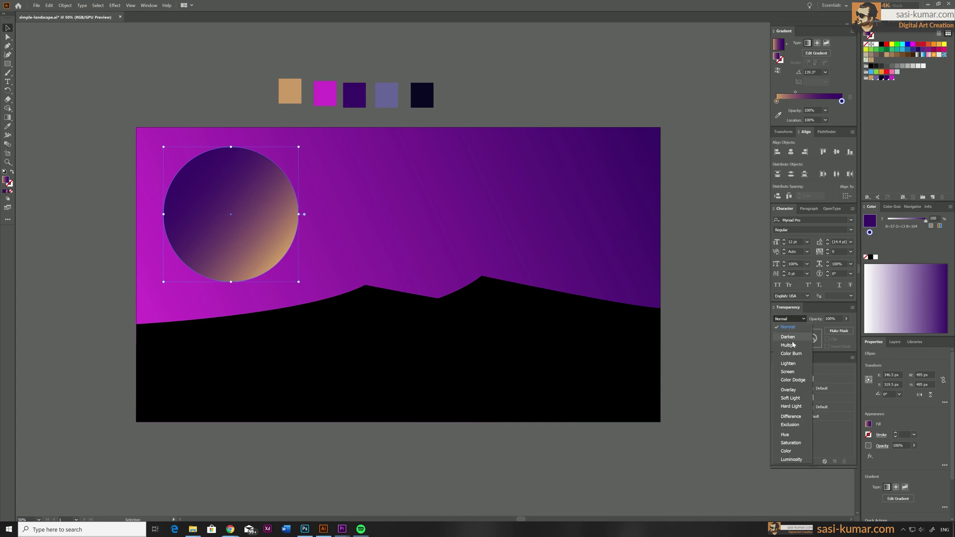
pyautogui.click(797, 408)
# - Fill the front dune with the dark navy swatch and the back dune with the dark purple swatch
pyautogui.click(497, 323)
pyautogui.click(886, 77)
pyautogui.click(881, 78)
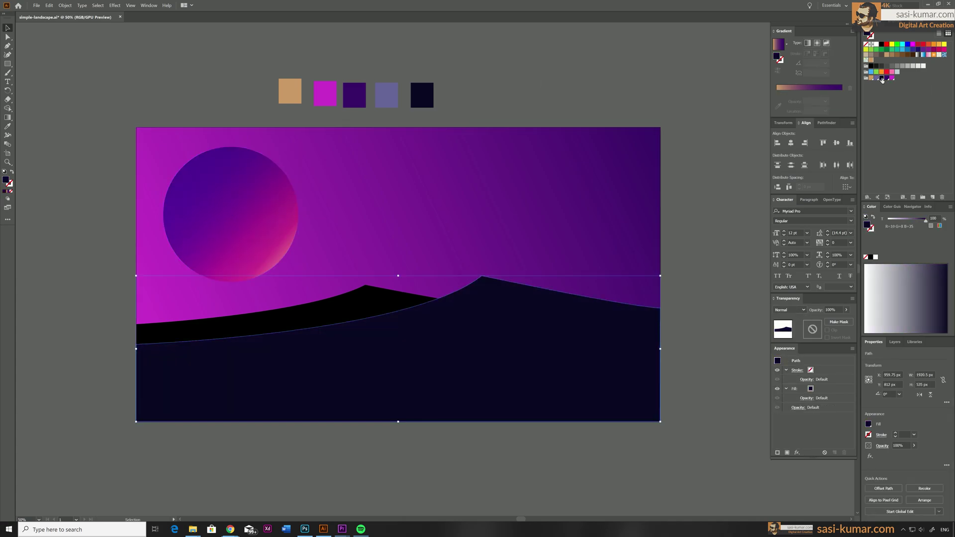
pyautogui.click(714, 283)
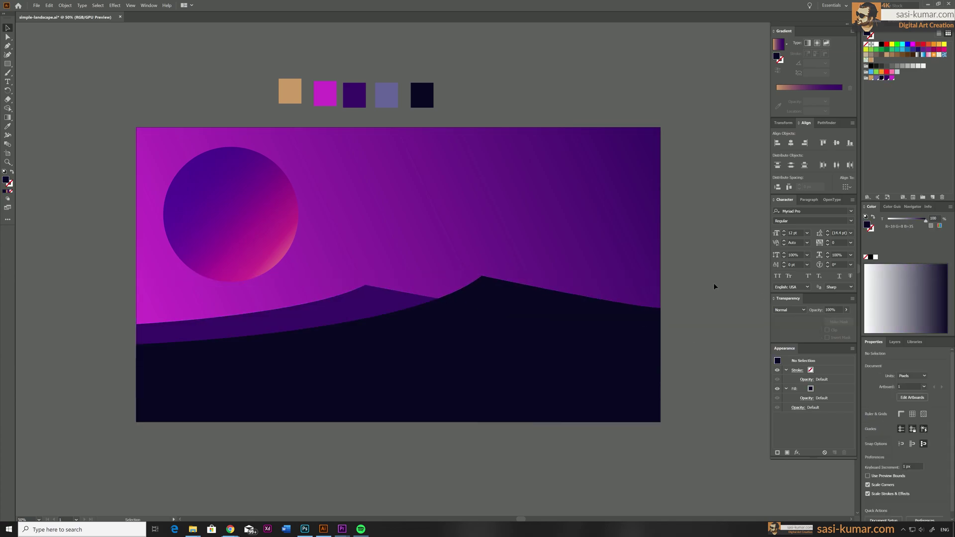
# - Draw a curved path with the Pen tool from the front dune's peak to just below the artboard's lower left corner
pyautogui.press('p')
pyautogui.click(483, 267)
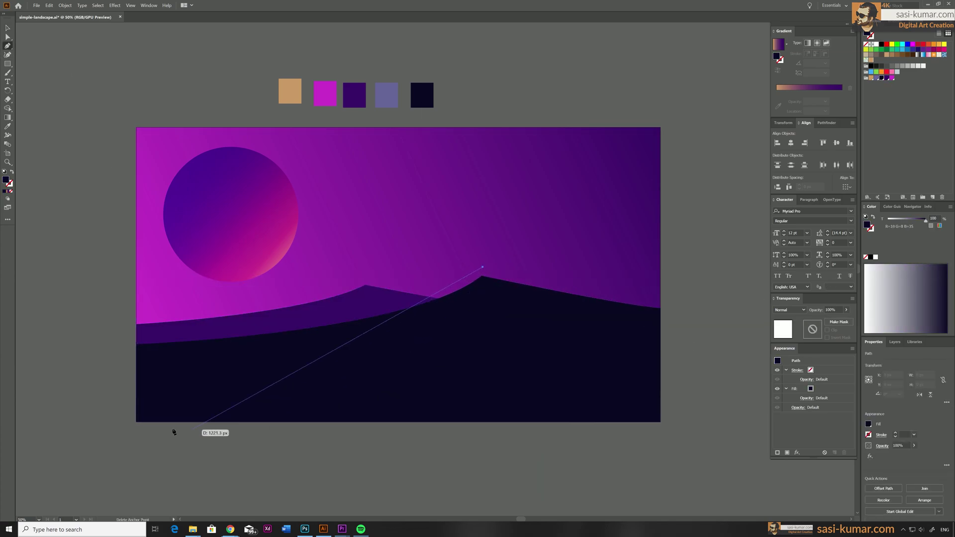
pyautogui.moveTo(152, 437); pyautogui.dragTo(319, 469)
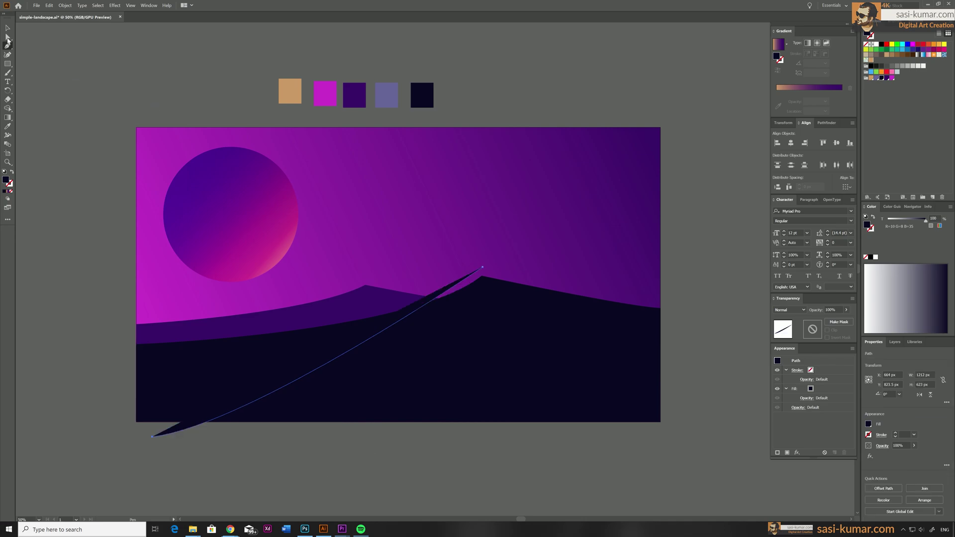
pyautogui.press('ctrl')
pyautogui.moveTo(483, 267)
pyautogui.mouseDown()
pyautogui.moveTo(482, 374)
pyautogui.moveTo(484, 271)
pyautogui.mouseUp()
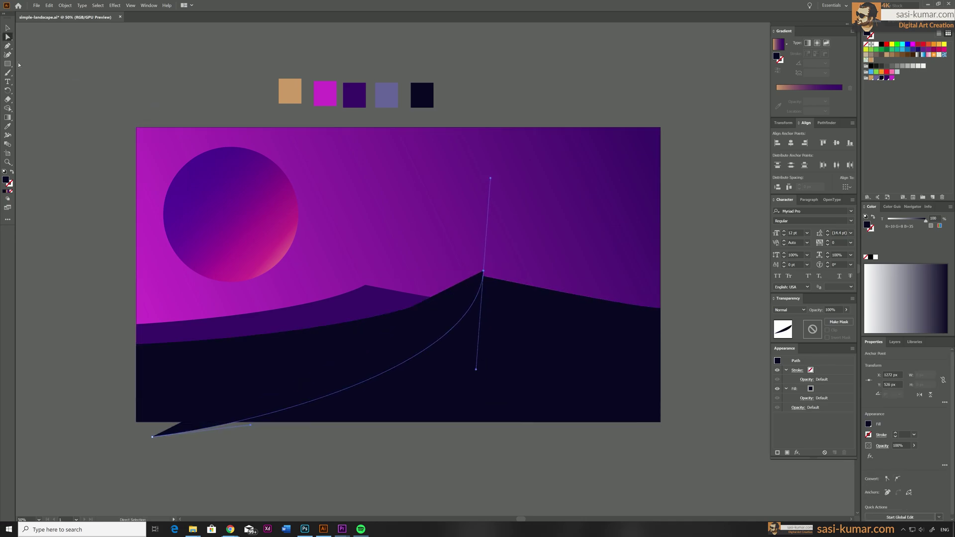
# - Remove the curved path's fill and divide the front dune along it with the Pathfinder Divide operation
pyautogui.click(7, 28)
pyautogui.click(11, 191)
pyautogui.keyDown('shift'); pyautogui.click(499, 418); pyautogui.keyUp('shift')
pyautogui.click(826, 123)
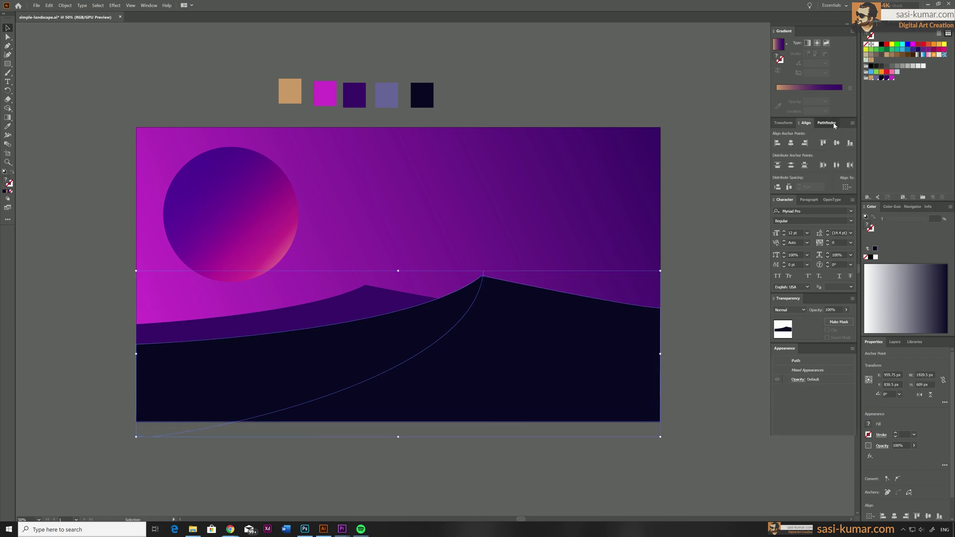
pyautogui.click(778, 162)
pyautogui.click(574, 44)
# - Fill the left face of the divided front dune with the gradient sampled from the sky
pyautogui.press('a')
pyautogui.click(354, 350)
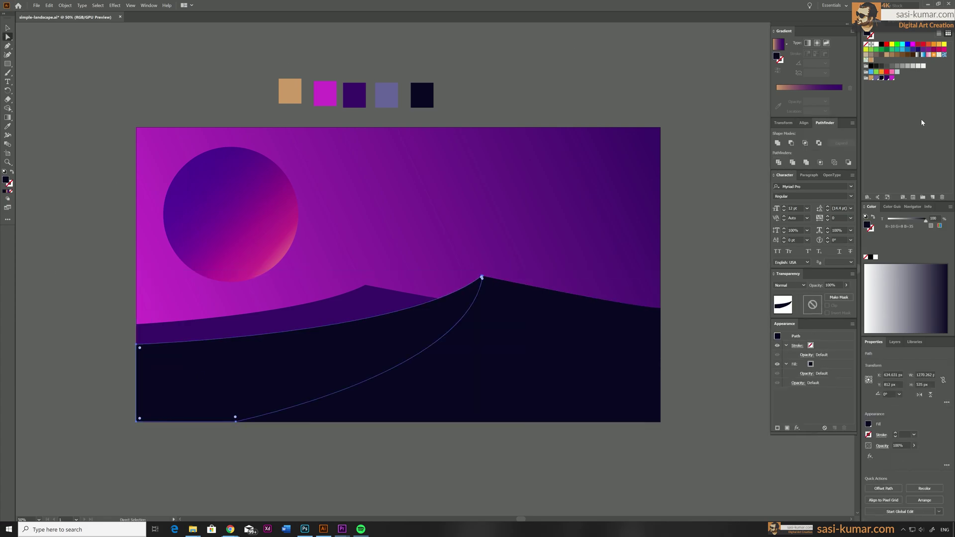
pyautogui.click(877, 78)
pyautogui.hotkey('ctrl', 'z')
pyautogui.press('i')
pyautogui.click(332, 200)
pyautogui.press('v')
pyautogui.hotkey('ctrl', 'shift', 'a')
# - Isolate the dune's left face and replace the magenta start of its gradient with the slate-purple swatch at 0%
pyautogui.click(407, 350)
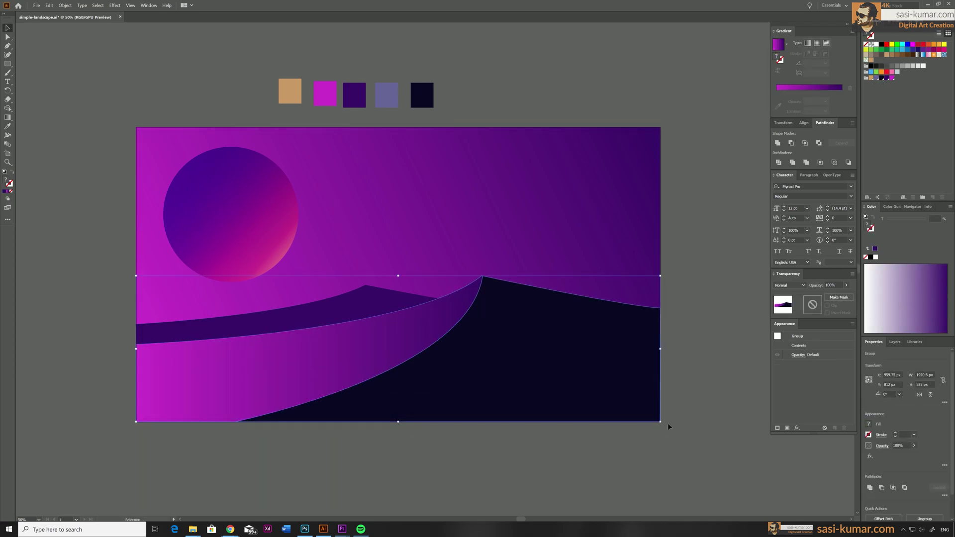
pyautogui.doubleClick(406, 350)
pyautogui.moveTo(873, 81); pyautogui.dragTo(773, 141)
pyautogui.moveTo(797, 101); pyautogui.dragTo(776, 101)
pyautogui.click(529, 94)
pyautogui.press('Escape')
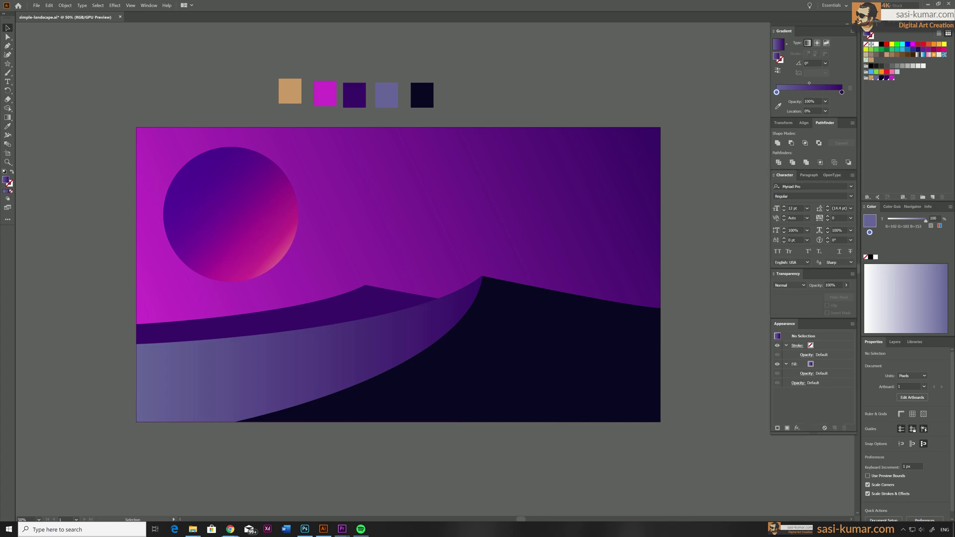
# - Create a four-point star above the artboard with radius 1 of 10 px and radius 2 of 50 px
pyautogui.moveTo(8, 64); pyautogui.dragTo(40, 93)
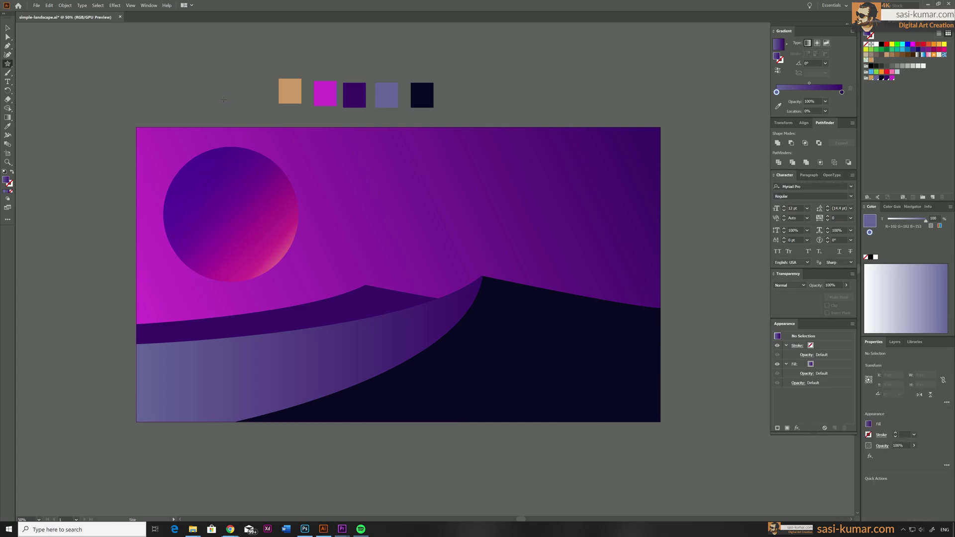
pyautogui.click(224, 98)
pyautogui.press('Tab')
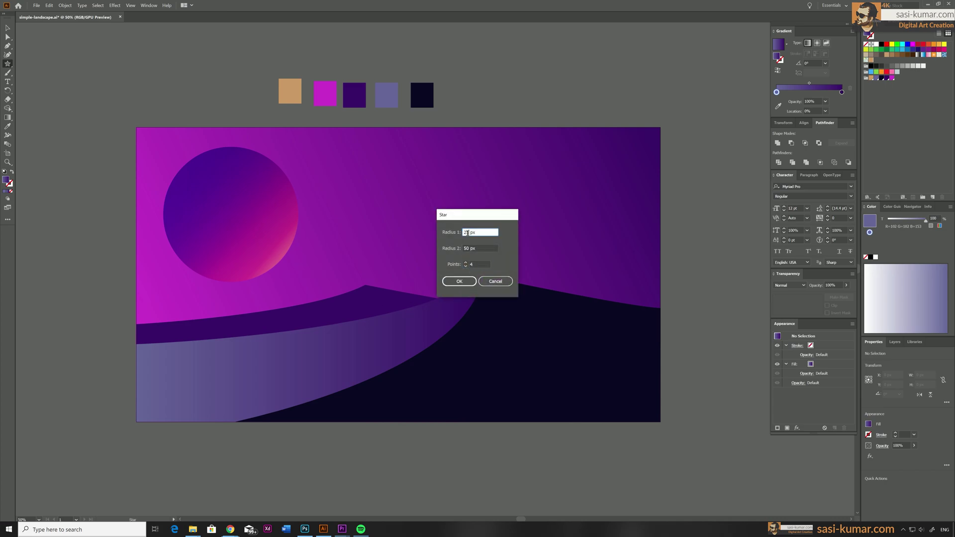
pyautogui.write('10')
pyautogui.press('Return')
pyautogui.press('v')
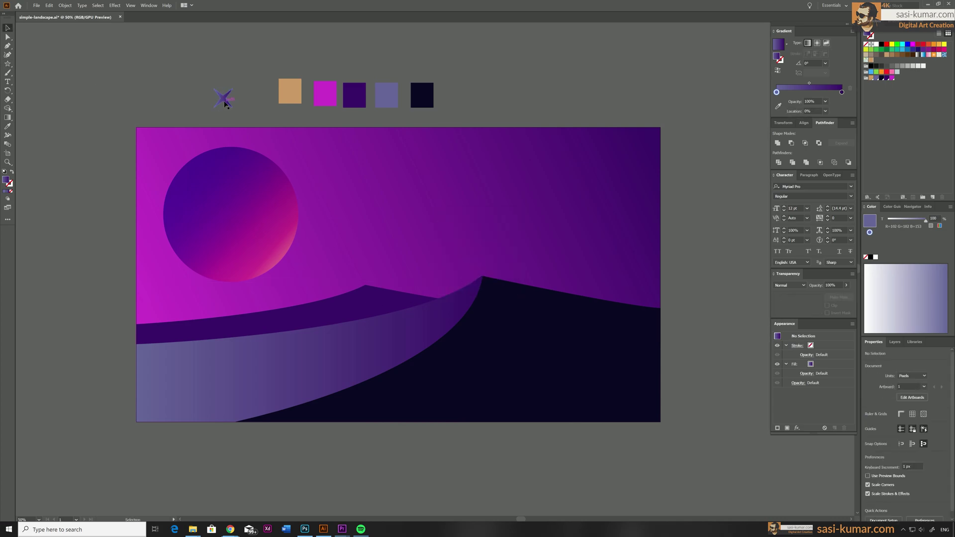
# - Scale the star down to about 37 px and fill it with white
pyautogui.click(872, 79)
pyautogui.click(255, 93)
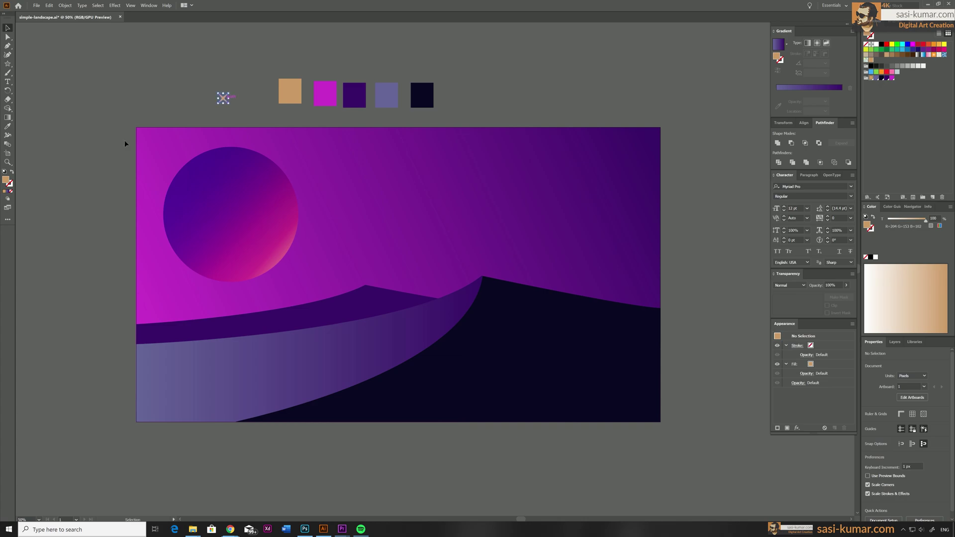
pyautogui.doubleClick(6, 180)
pyautogui.moveTo(426, 168); pyautogui.dragTo(407, 113)
pyautogui.click(586, 136)
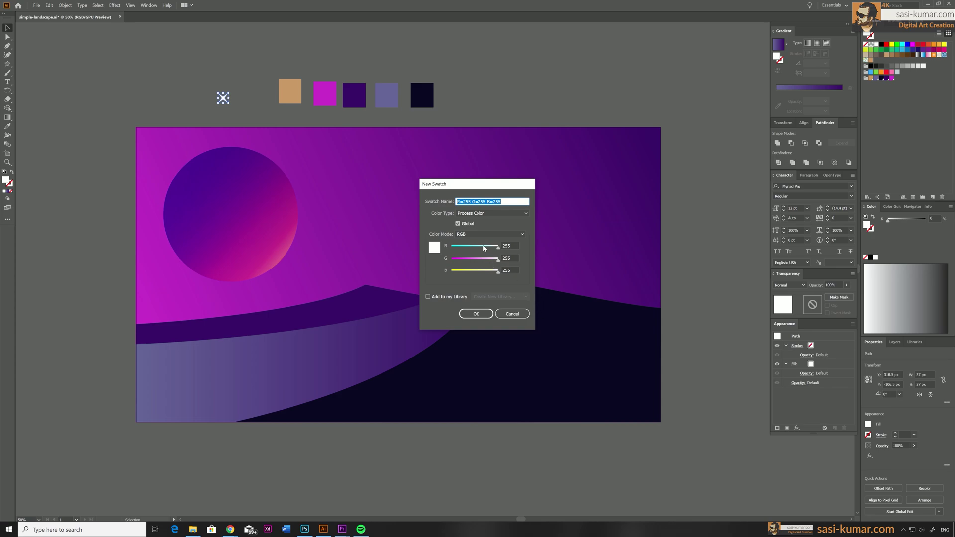
# - Save the white fill as a global process color swatch and move it into the landscape's color group
pyautogui.click(476, 314)
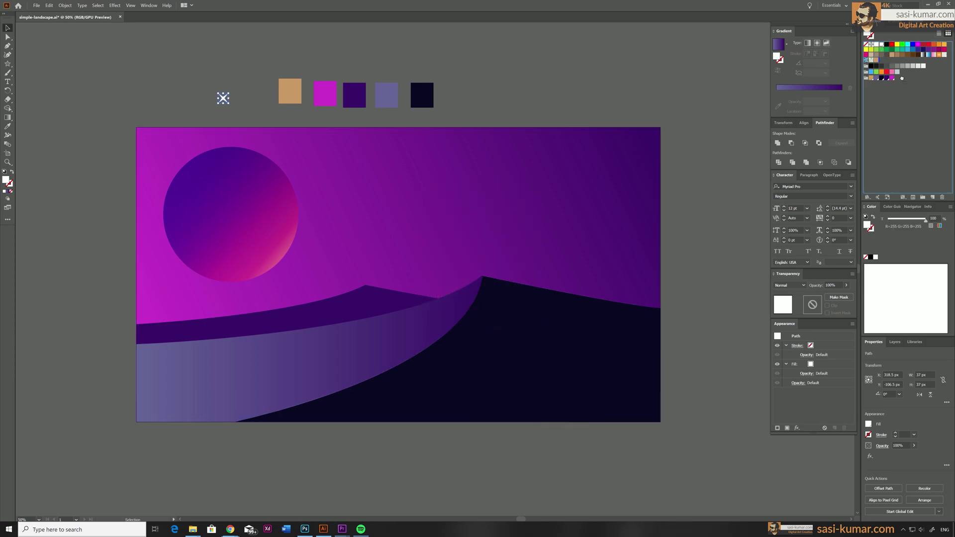
pyautogui.click(508, 81)
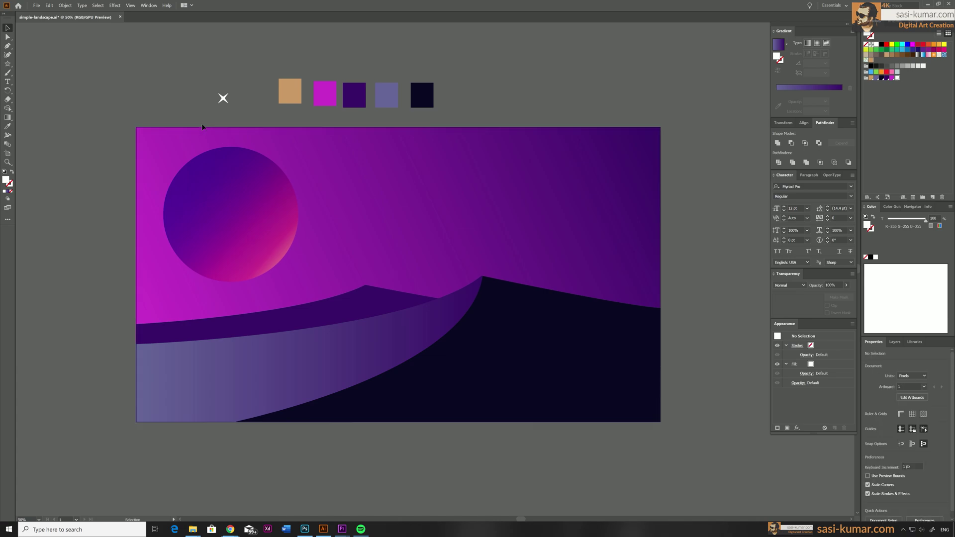
# - Move the star into the upper right part of the sky, shrink it, and place two copies below it, one much smaller
pyautogui.click(224, 98)
pyautogui.moveTo(231, 104); pyautogui.dragTo(523, 169)
pyautogui.click(235, 104)
pyautogui.hotkey('ctrl', '1')
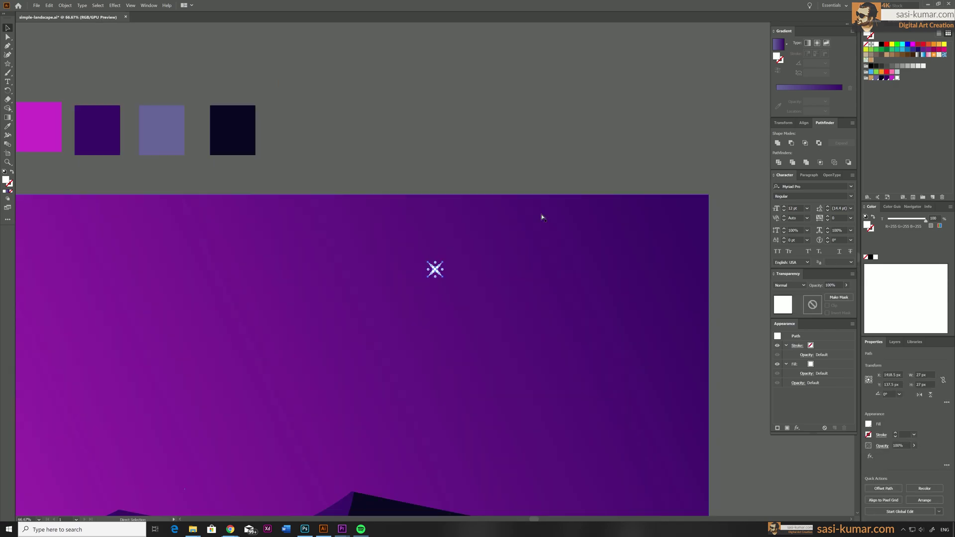
pyautogui.moveTo(443, 277); pyautogui.dragTo(428, 318)
pyautogui.moveTo(431, 319); pyautogui.dragTo(428, 316)
pyautogui.click(462, 308)
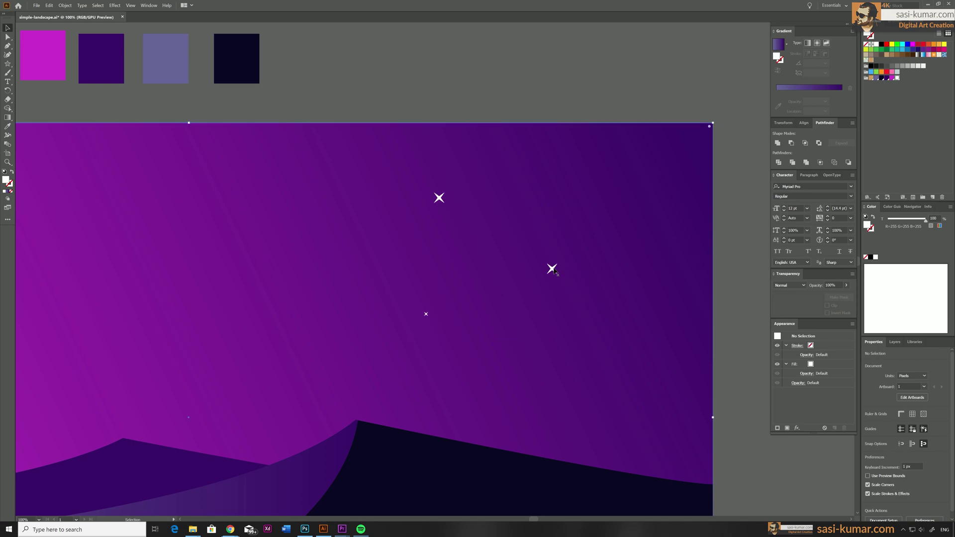
# - Add two more small star copies, one to the left of the others and one near the sky's upper right corner
pyautogui.moveTo(556, 273); pyautogui.dragTo(309, 224)
pyautogui.click(348, 222)
pyautogui.moveTo(443, 201); pyautogui.dragTo(640, 168)
pyautogui.moveTo(641, 168); pyautogui.dragTo(637, 165)
pyautogui.click(641, 80)
pyautogui.moveTo(641, 80); pyautogui.dragTo(695, 36)
# - Rotate the upper middle star by 30°
pyautogui.click(493, 154)
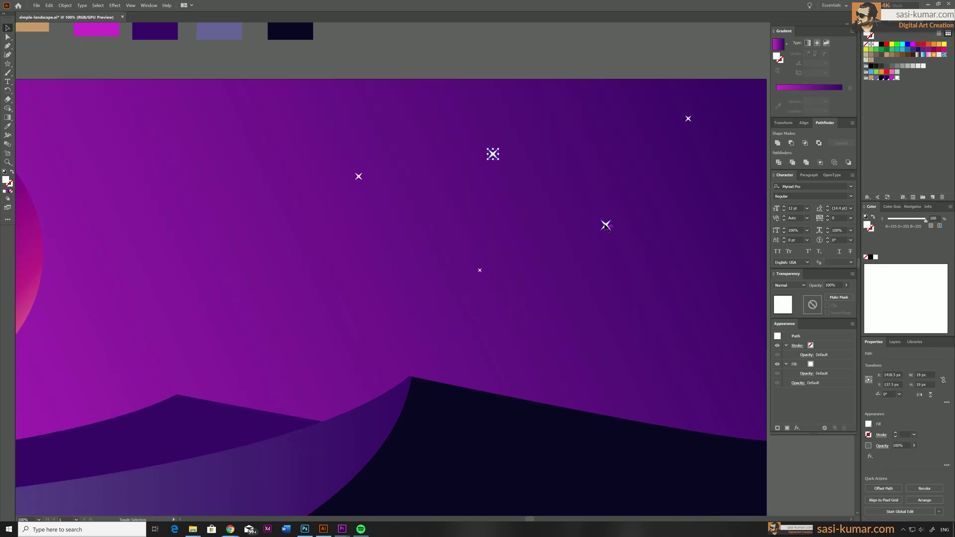
pyautogui.keyDown('shift'); pyautogui.click(606, 225); pyautogui.keyUp('shift')
pyautogui.press('r')
pyautogui.press('Return')
pyautogui.press('Escape')
pyautogui.keyDown('ctrl'); pyautogui.click(522, 160); pyautogui.keyUp('ctrl')
pyautogui.keyDown('ctrl'); pyautogui.click(493, 154); pyautogui.keyUp('ctrl')
pyautogui.press('Return')
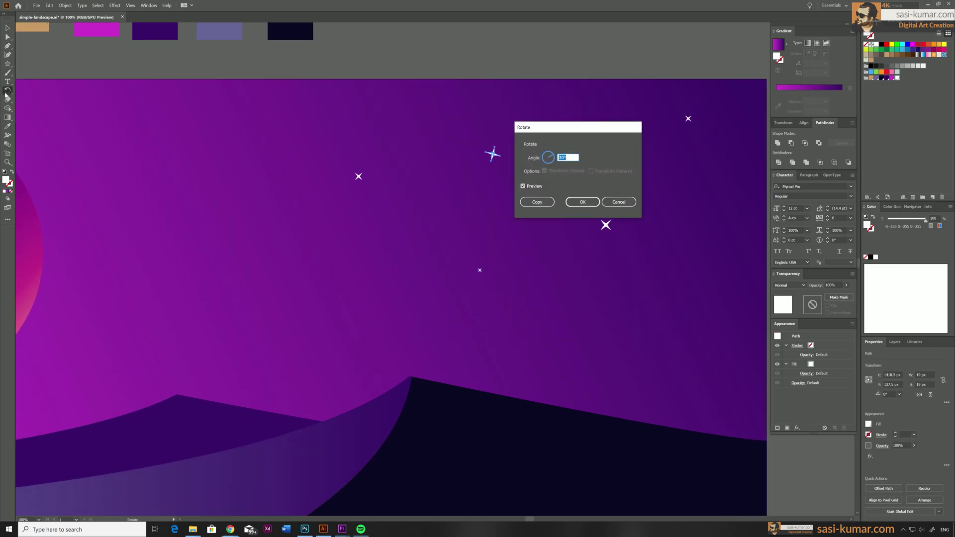
pyautogui.press('Return')
# - Rotate the large star at the right and the small star near the upper right corner toward upright crosses
pyautogui.keyDown('ctrl'); pyautogui.click(605, 225); pyautogui.keyUp('ctrl')
pyautogui.keyDown('alt'); pyautogui.click(605, 225); pyautogui.keyUp('alt')
pyautogui.write('45')
pyautogui.press('Return')
pyautogui.keyDown('ctrl'); pyautogui.click(688, 118); pyautogui.keyUp('ctrl')
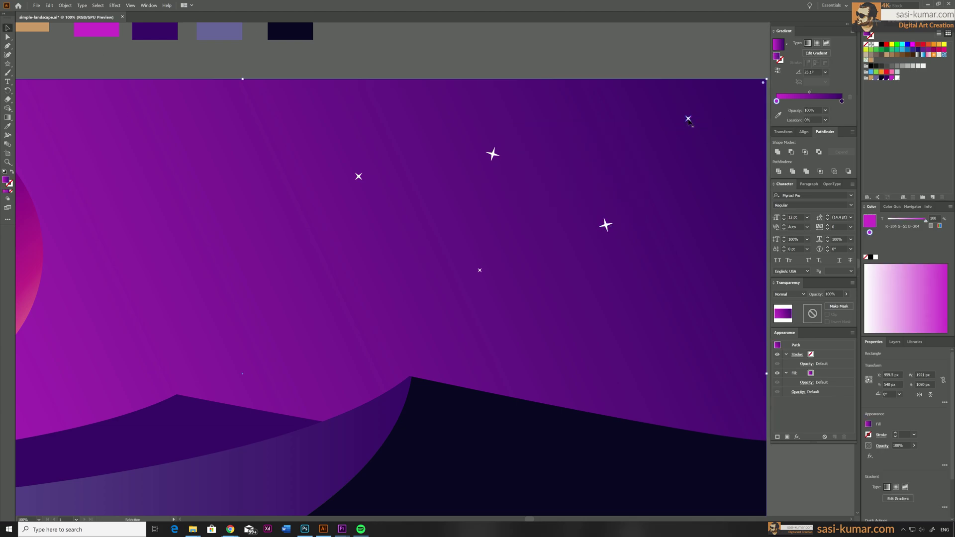
pyautogui.keyDown('alt'); pyautogui.click(688, 118); pyautogui.keyUp('alt')
pyautogui.write('45')
pyautogui.press('Return')
pyautogui.press('v')
pyautogui.click(450, 122)
# - Delete the five palette rectangles above the artboard
pyautogui.hotkey('ctrl', '-')
pyautogui.hotkey('ctrl', '-')
pyautogui.moveTo(451, 121); pyautogui.dragTo(487, 96)
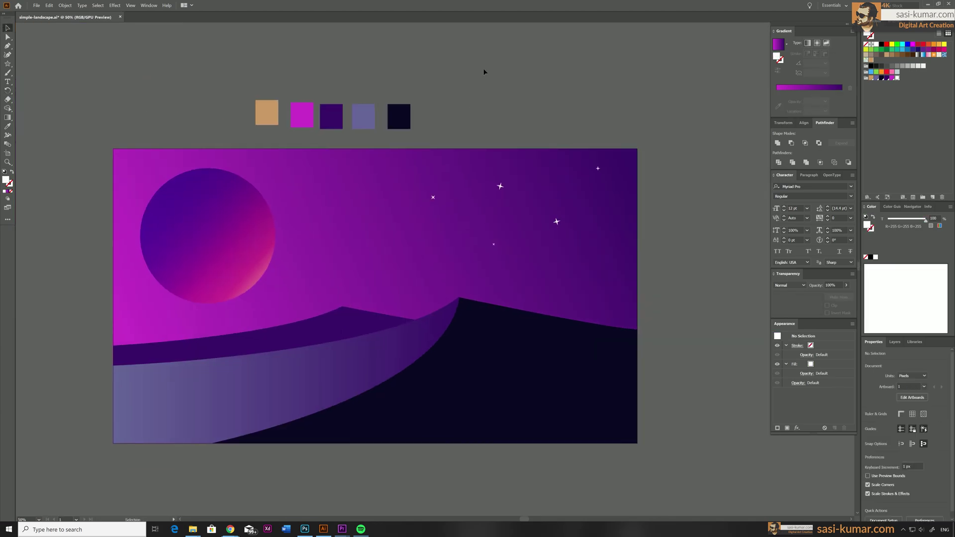
pyautogui.scroll(1, 482, 68)
pyautogui.scroll(-1, 679, 226)
pyautogui.moveTo(415, 127); pyautogui.dragTo(215, 104)
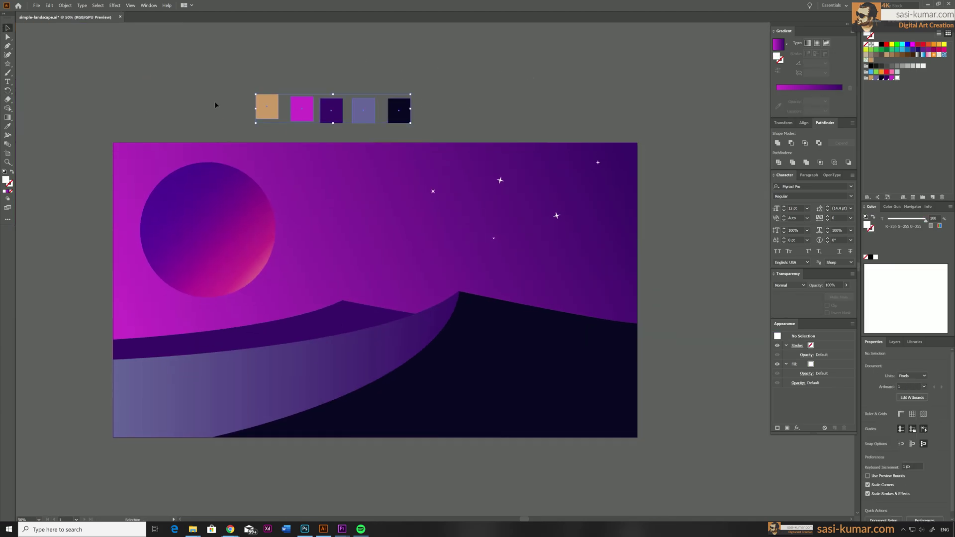
pyautogui.press('Delete')
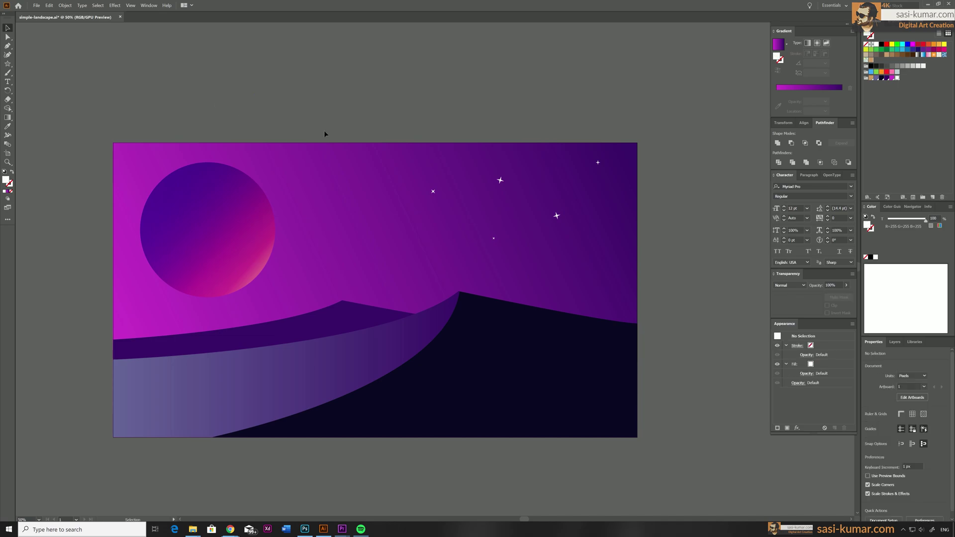
# - Recolour the tan global swatch used in the moon to light yellow, R=235 G=224 B=102
pyautogui.hotkey('ctrl', '=')
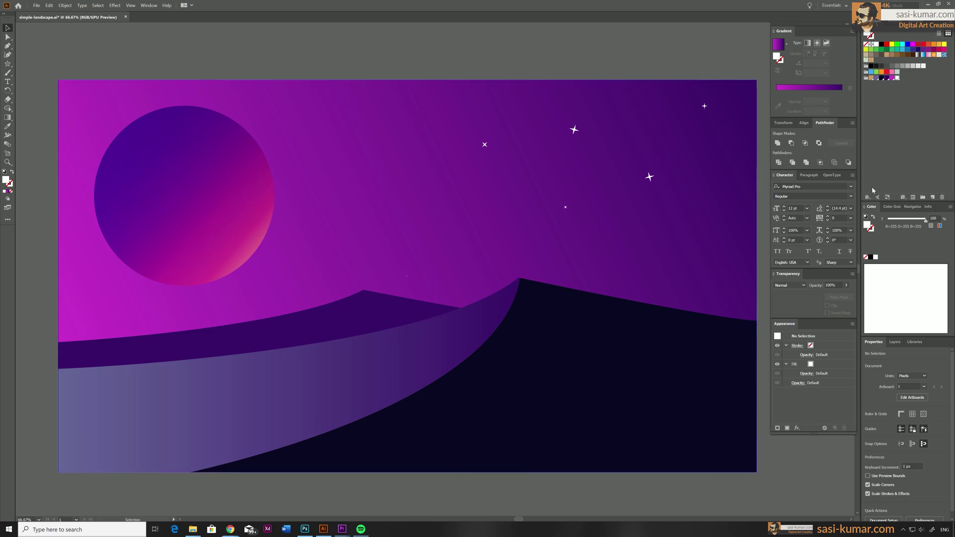
pyautogui.click(872, 79)
pyautogui.doubleClick(872, 78)
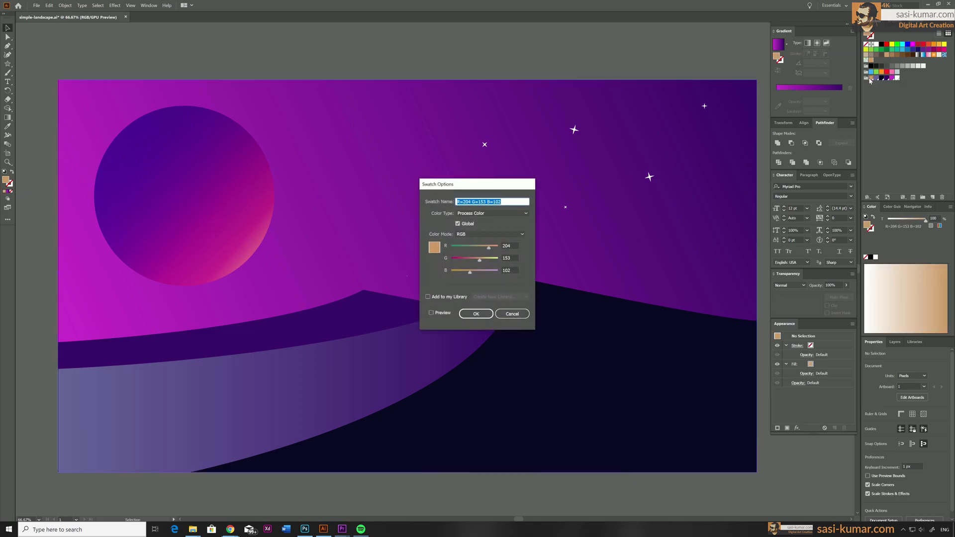
pyautogui.moveTo(496, 263); pyautogui.dragTo(492, 264)
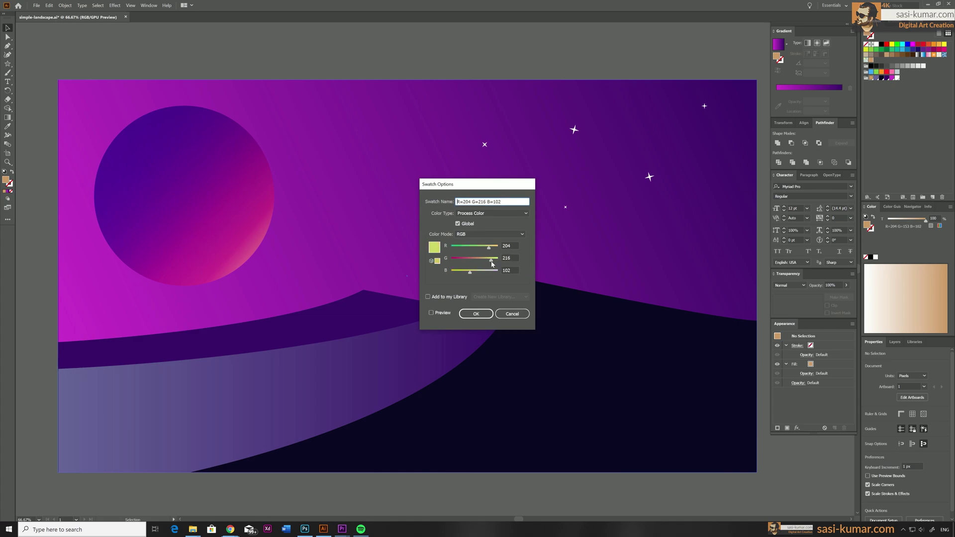
pyautogui.click(476, 313)
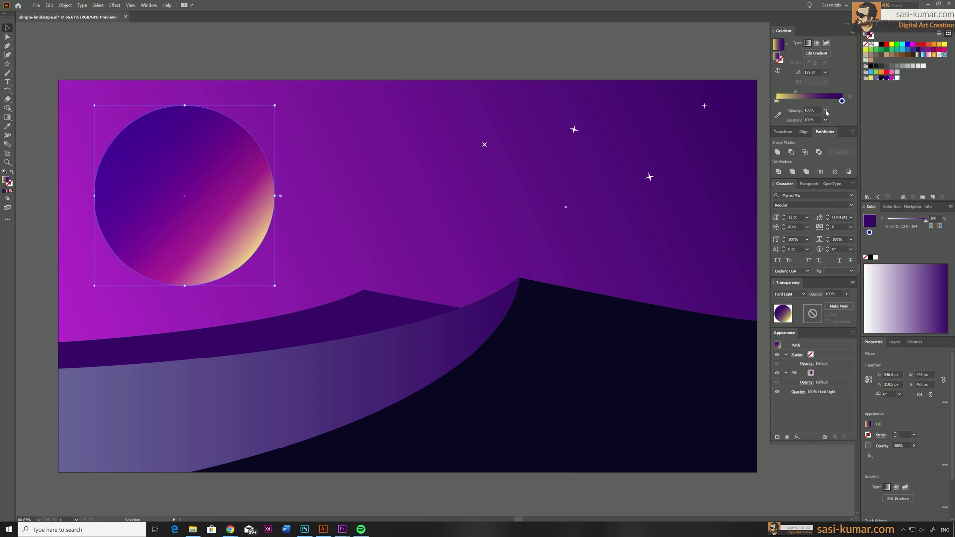
# - Set the dark end stop of the moon's gradient to 0% opacity and shift the gradient midpoint toward that stop
pyautogui.click(826, 110)
pyautogui.click(831, 119)
pyautogui.hotkey('ctrl', 'z')
pyautogui.hotkey('ctrl', 'shift', 'z')
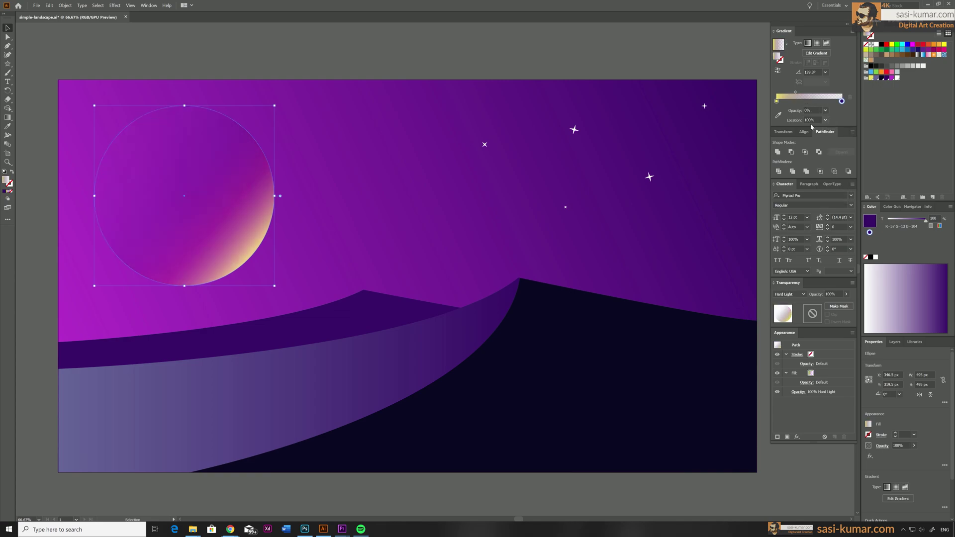
pyautogui.moveTo(797, 93)
pyautogui.mouseDown()
pyautogui.moveTo(836, 94)
pyautogui.moveTo(812, 93)
pyautogui.mouseUp()
# - Set the yellow end stop of the moon's gradient to 60% opacity
pyautogui.click(777, 102)
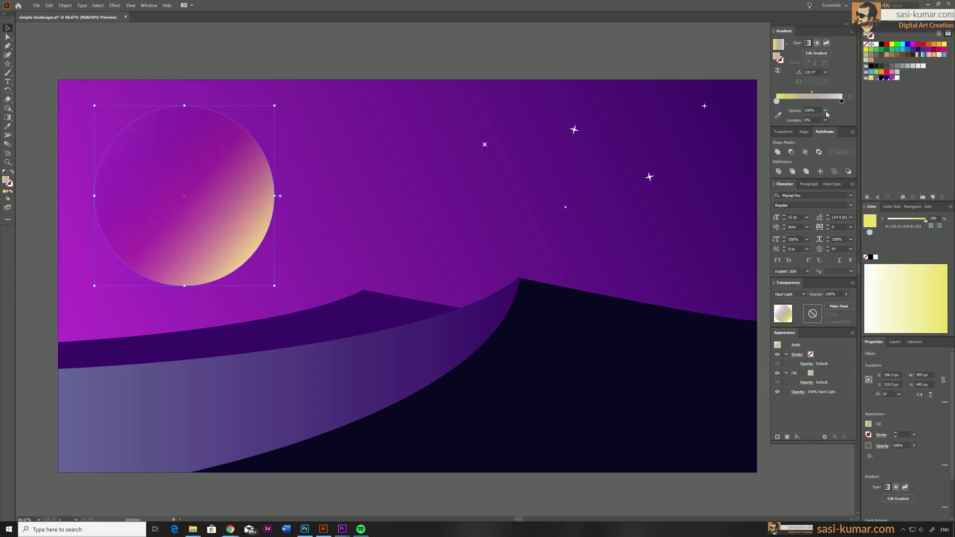
pyautogui.click(825, 110)
pyautogui.click(831, 167)
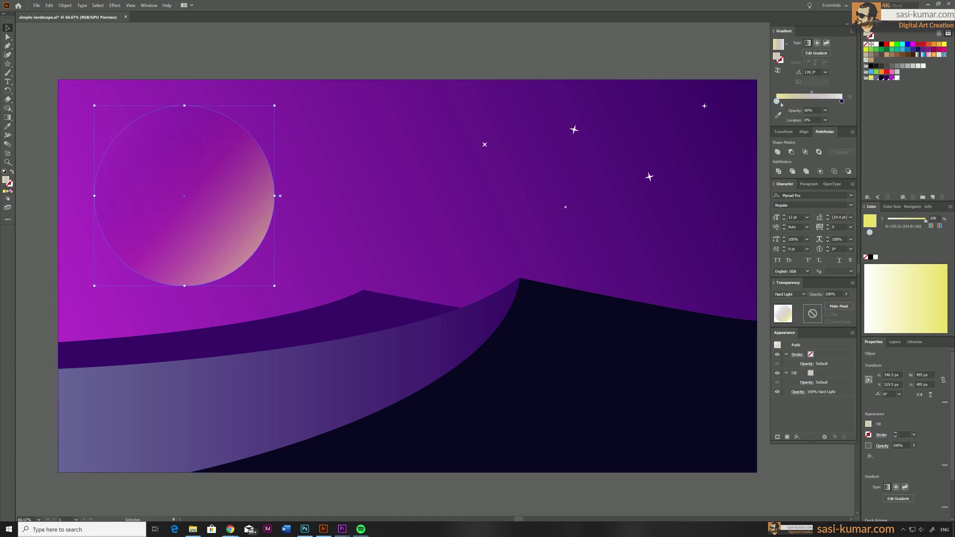
# - Add another stop near the yellow end of the moon's gradient and set the yellow end stop to 100% opacity
pyautogui.click(794, 102)
pyautogui.click(826, 110)
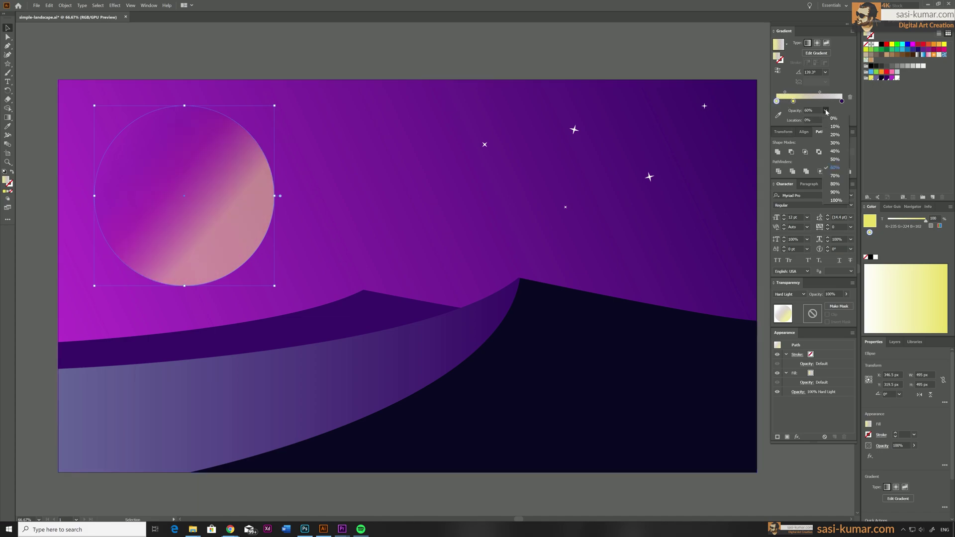
pyautogui.click(836, 200)
# - Duplicate the moon about 290 px to its right, partly overlapping the original
pyautogui.press('a')
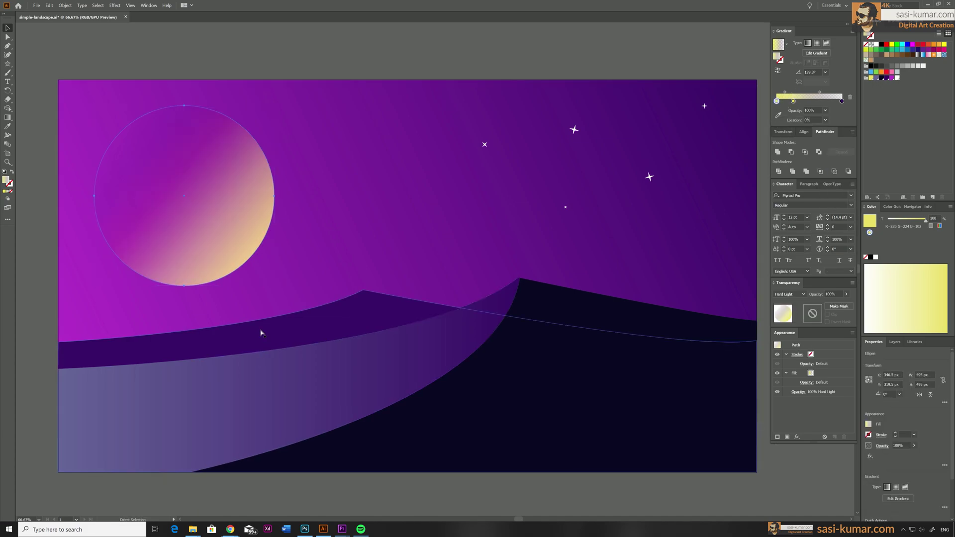
pyautogui.press('v')
pyautogui.moveTo(202, 194); pyautogui.dragTo(309, 191)
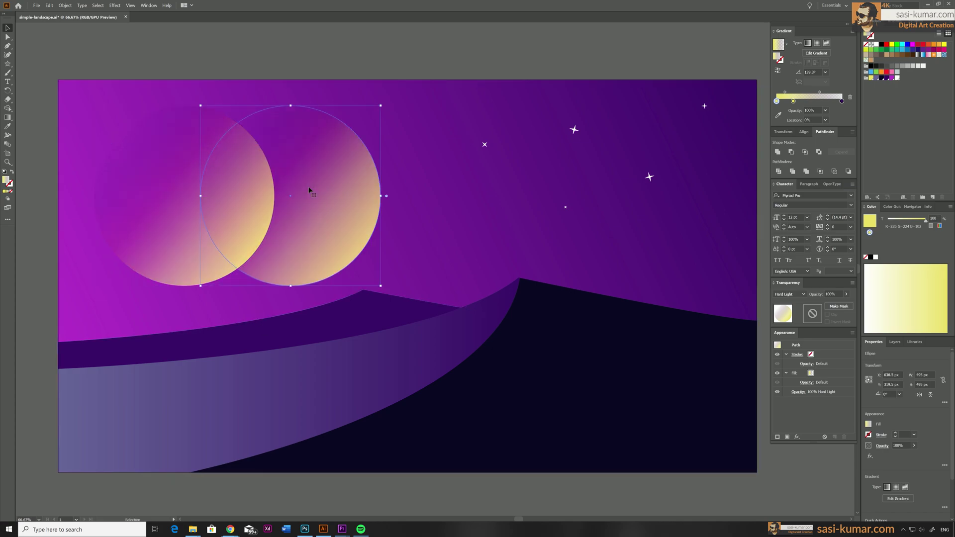
# - Apply the last-used Gaussian Blur to the moon copy and move it back over the original moon as a glow
pyautogui.click(115, 5)
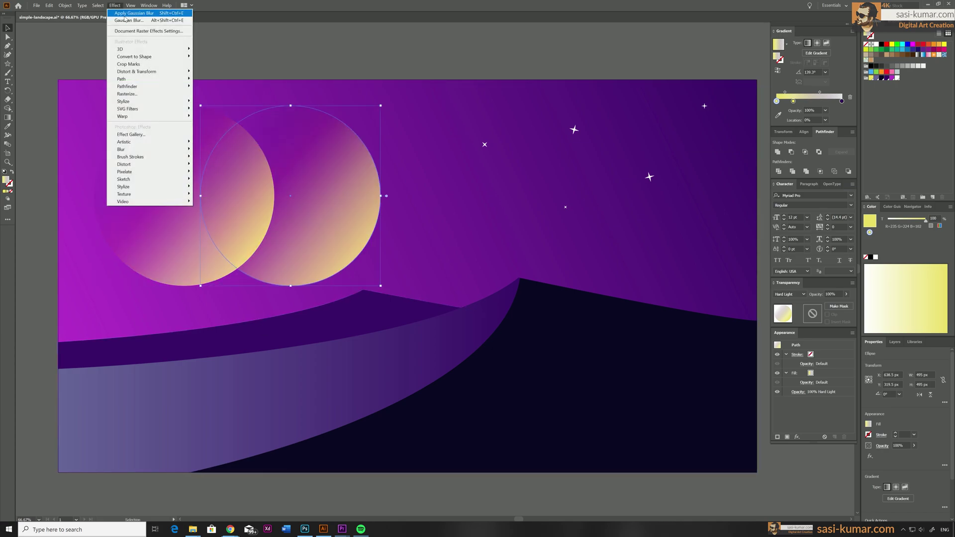
pyautogui.click(125, 14)
pyautogui.click(384, 441)
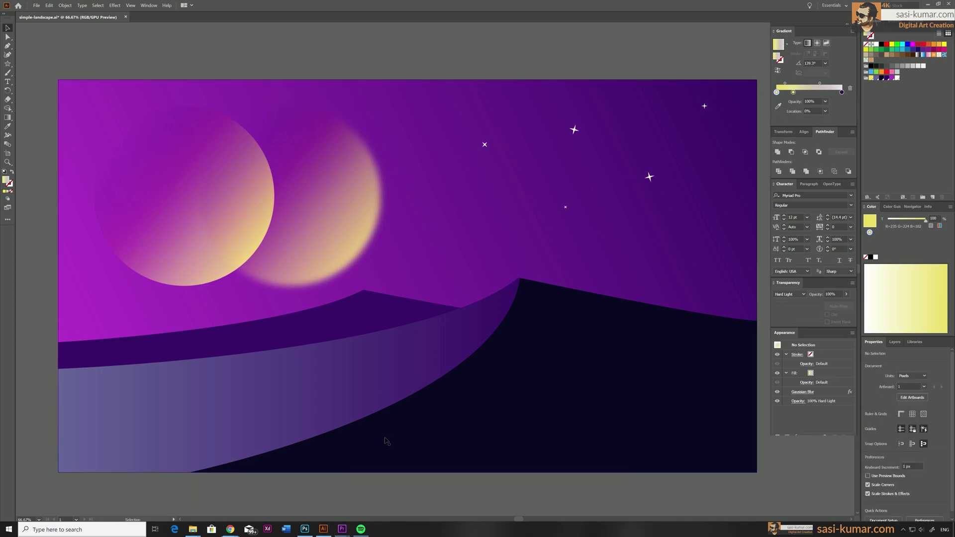
pyautogui.moveTo(316, 219); pyautogui.dragTo(210, 214)
pyautogui.moveTo(239, 275)
pyautogui.mouseDown()
pyautogui.moveTo(231, 276)
pyautogui.moveTo(248, 259)
pyautogui.mouseUp()
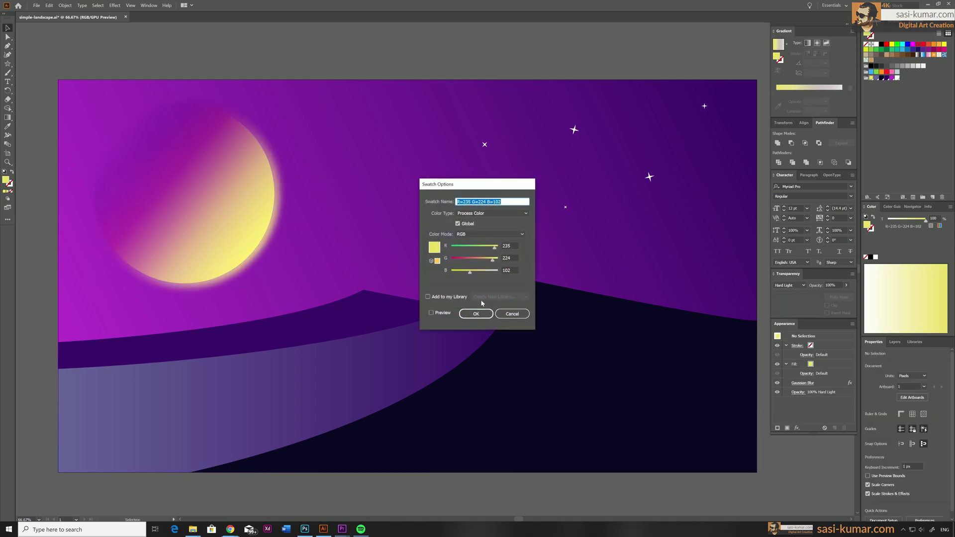
# - Recolour the moon's yellow global swatch to orange, R=235 G=157 B=102, with the preview enabled
pyautogui.click(482, 262)
pyautogui.click(431, 312)
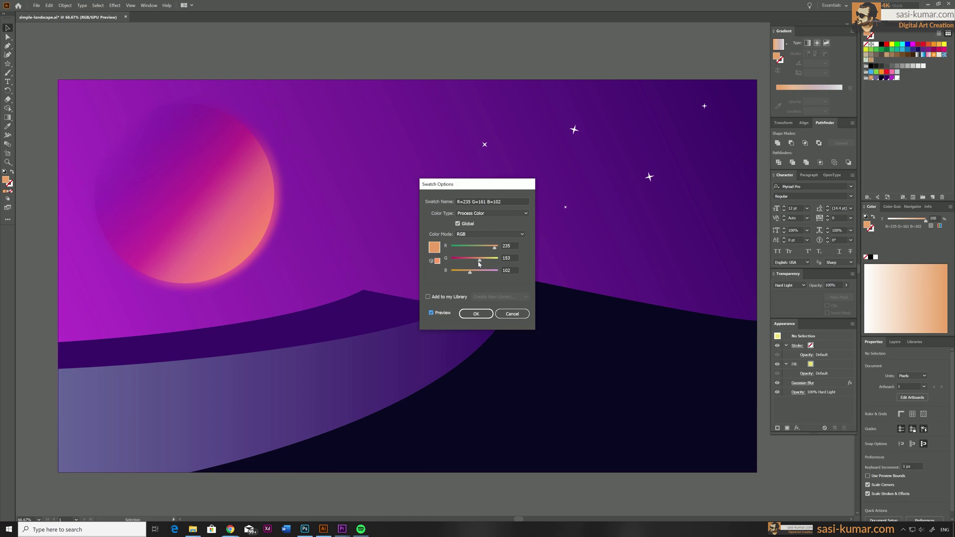
pyautogui.moveTo(480, 263); pyautogui.dragTo(480, 263)
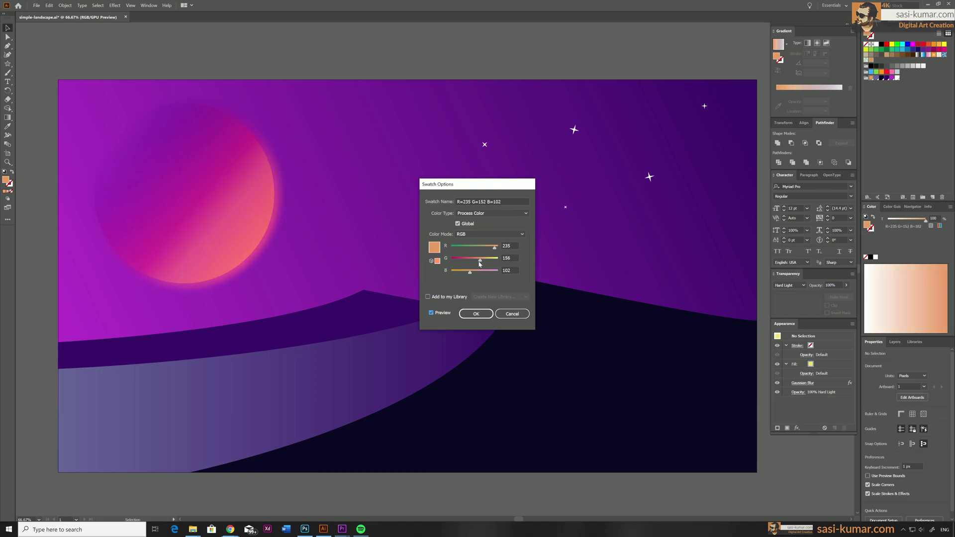
pyautogui.click(475, 314)
# - Select all five stars and apply the last-used Gaussian Blur effect to them
pyautogui.moveTo(510, 50); pyautogui.dragTo(488, 46)
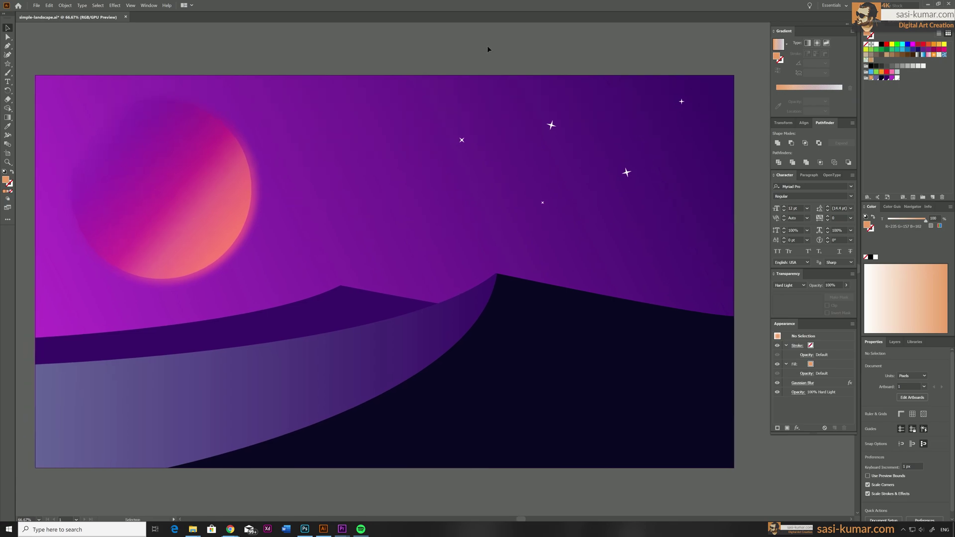
pyautogui.click(462, 141)
pyautogui.keyDown('shift'); pyautogui.click(551, 125); pyautogui.keyUp('shift')
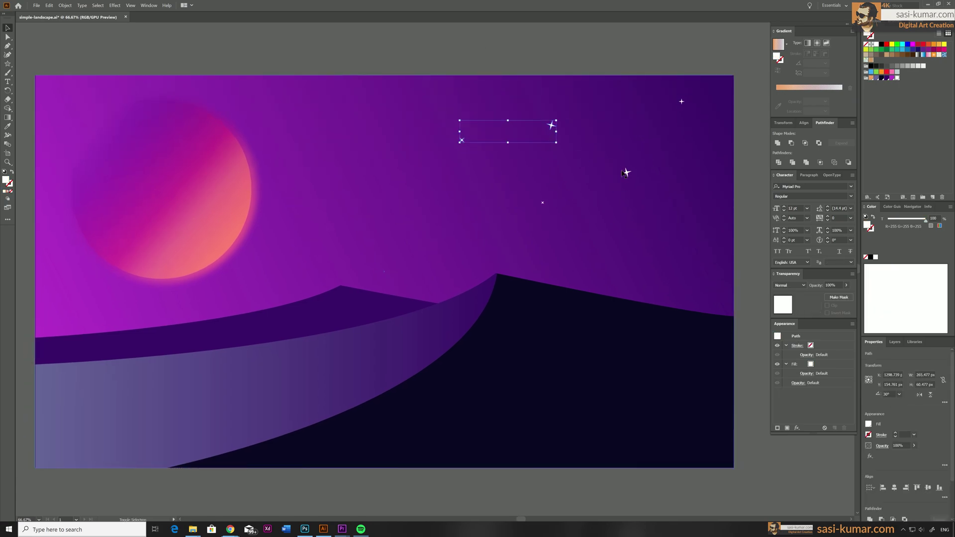
pyautogui.keyDown('shift'); pyautogui.click(627, 172); pyautogui.keyUp('shift')
pyautogui.keyDown('shift'); pyautogui.click(682, 101); pyautogui.keyUp('shift')
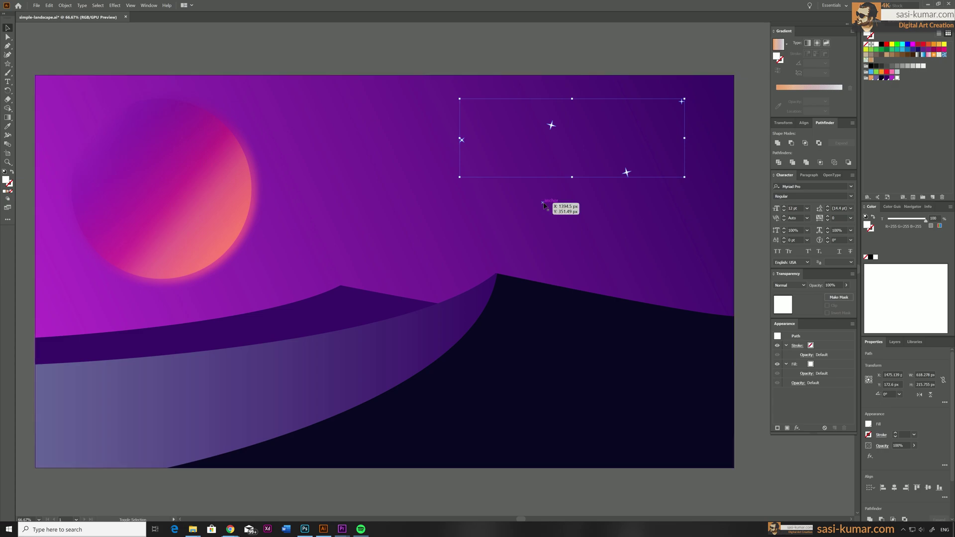
pyautogui.keyDown('shift'); pyautogui.click(543, 202); pyautogui.keyUp('shift')
pyautogui.click(114, 5)
pyautogui.click(118, 14)
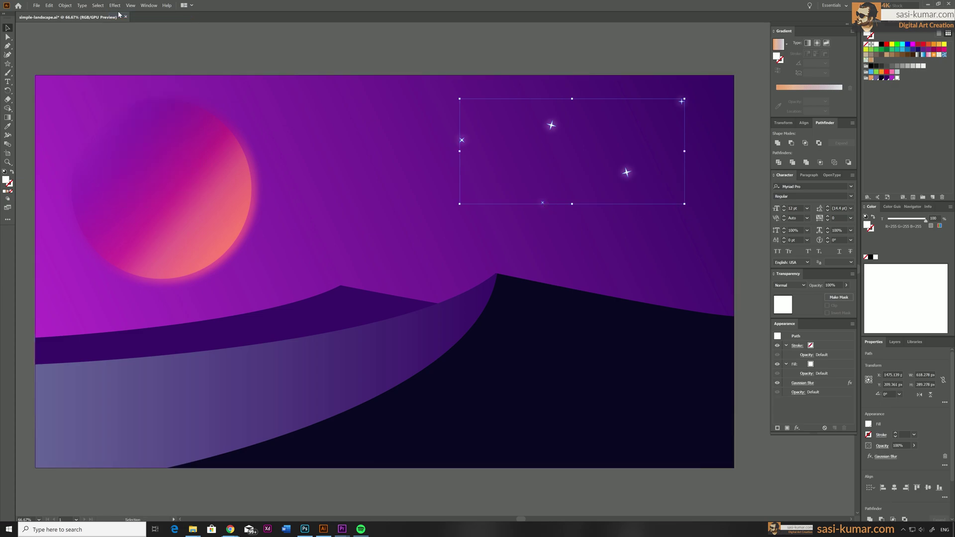
# - Recolour the stars' white global swatch to pink, R=243 G=70 B=145, and deselect the stars
pyautogui.doubleClick(897, 78)
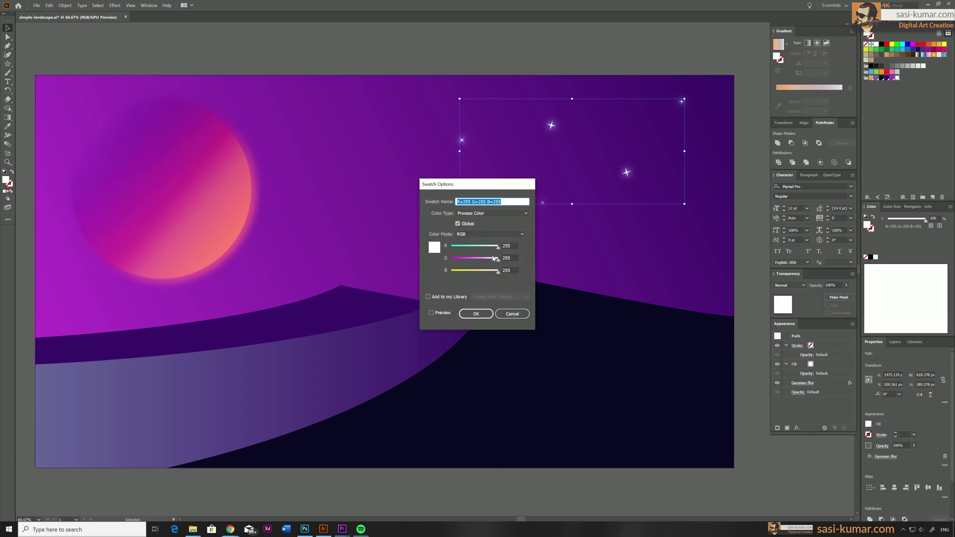
pyautogui.click(432, 312)
pyautogui.moveTo(498, 246); pyautogui.dragTo(465, 264)
pyautogui.click(495, 247)
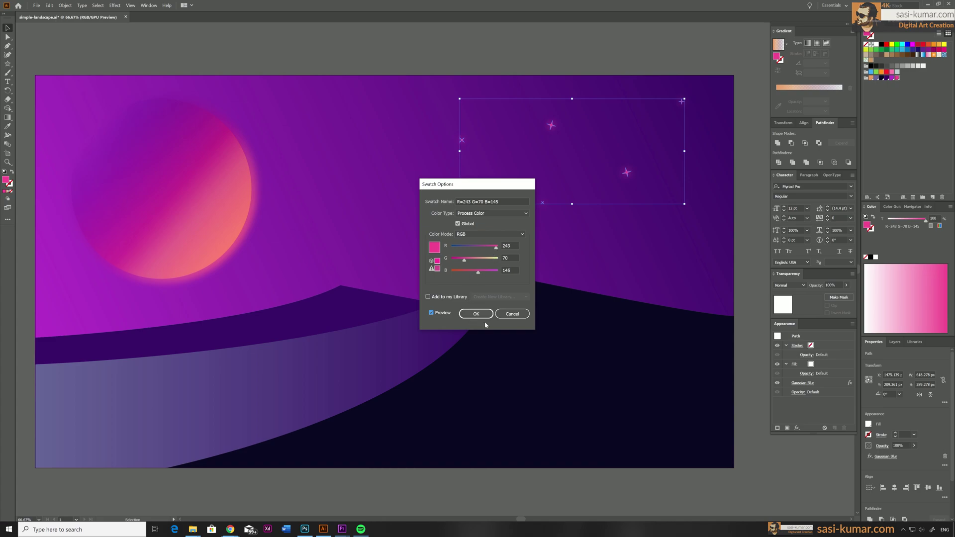
pyautogui.press('Return')
pyautogui.click(557, 43)
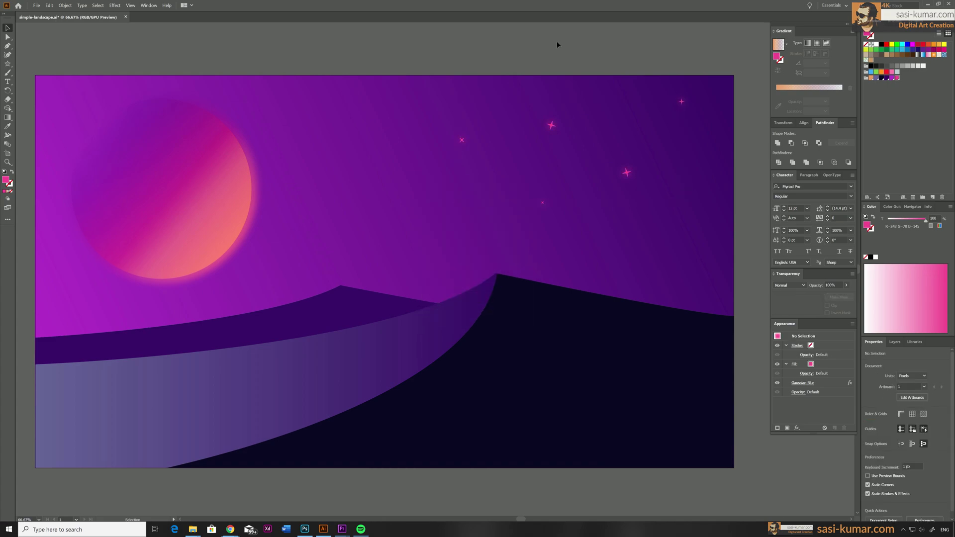
# - Recolour the magenta global swatch of the sky gradient to a warm salmon tone, with the preview enabled
pyautogui.doubleClick(892, 78)
pyautogui.moveTo(460, 261); pyautogui.dragTo(471, 261)
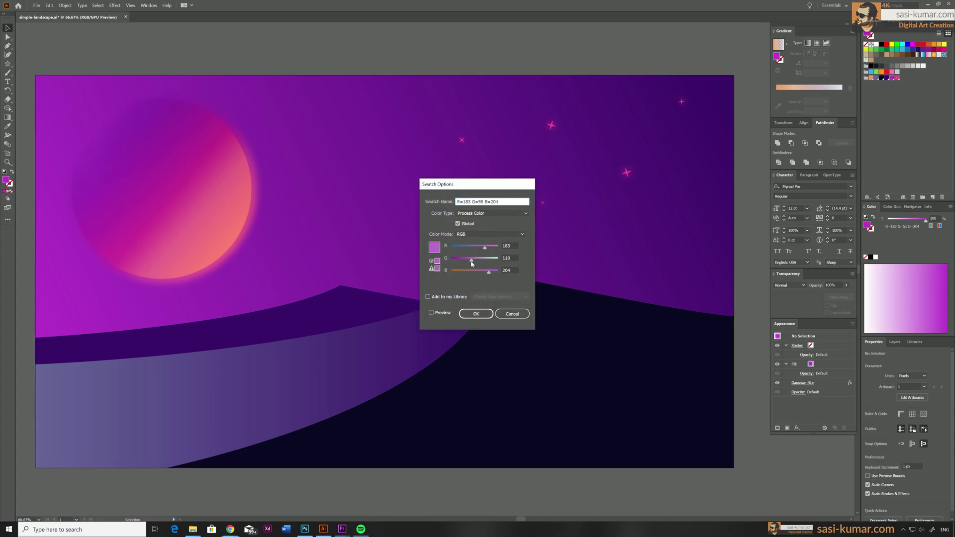
pyautogui.click(431, 312)
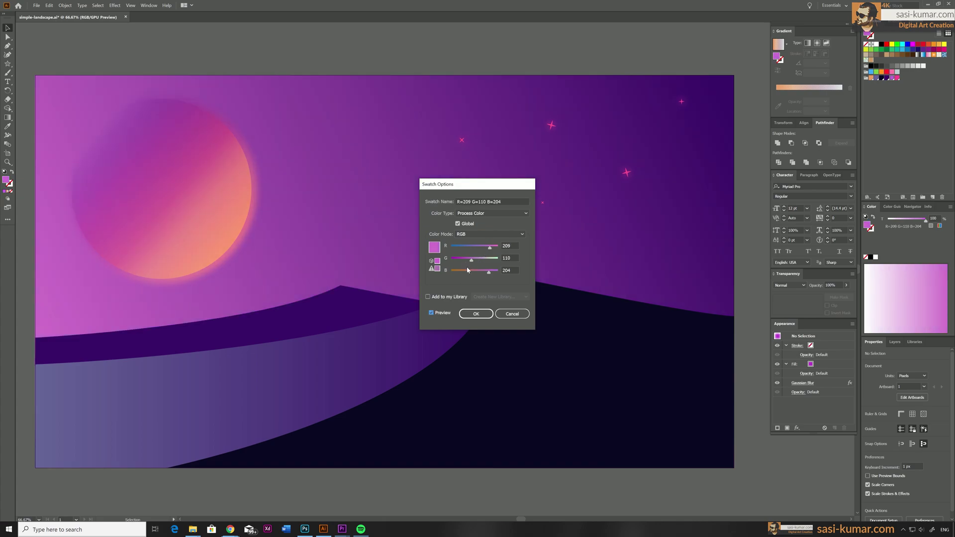
pyautogui.moveTo(468, 270); pyautogui.dragTo(467, 250)
pyautogui.click(475, 314)
# - Change the dark purple global swatch used in the sky and rear dune to R=83 G=13 B=132
pyautogui.doubleClick(886, 78)
pyautogui.click(431, 312)
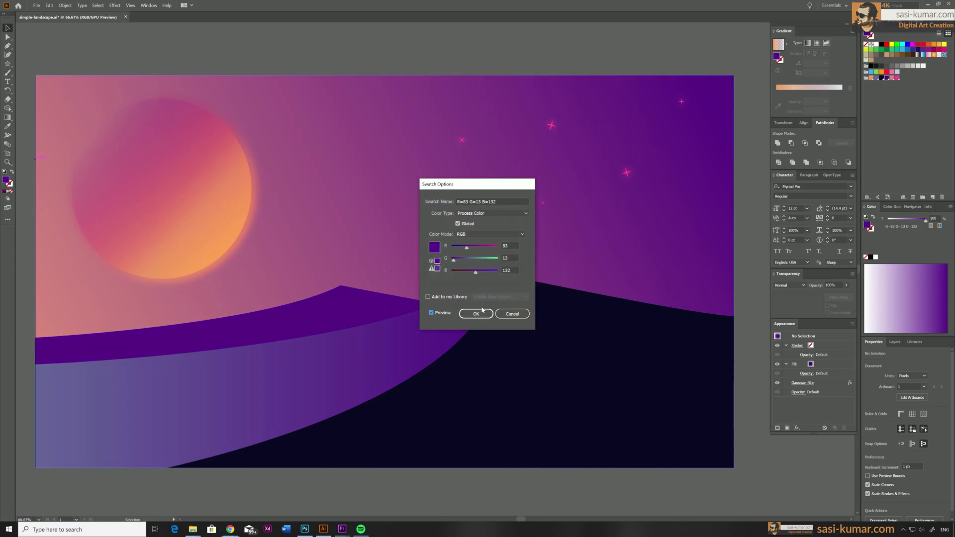
pyautogui.press('Return')
# - Recolour the grey-blue global swatch of the front dune's gradient to a raspberry tone with G=71 and B=115
pyautogui.doubleClick(877, 78)
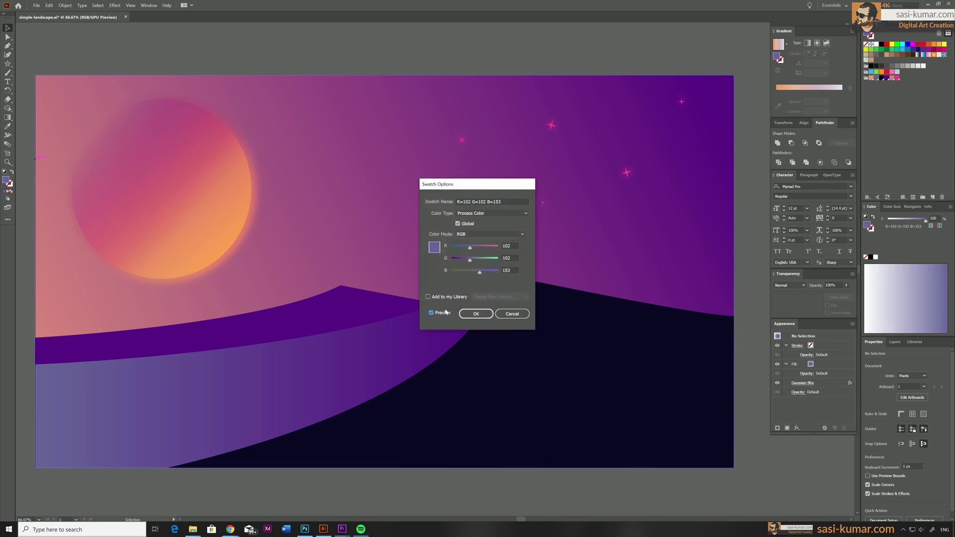
pyautogui.moveTo(469, 248); pyautogui.dragTo(481, 249)
pyautogui.moveTo(470, 261); pyautogui.dragTo(469, 274)
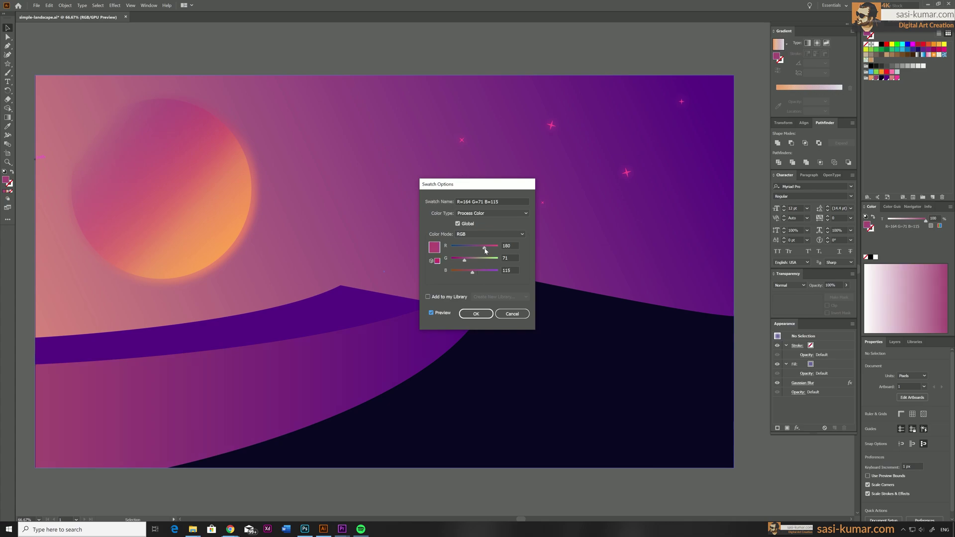
pyautogui.moveTo(484, 251); pyautogui.dragTo(483, 250)
pyautogui.click(476, 313)
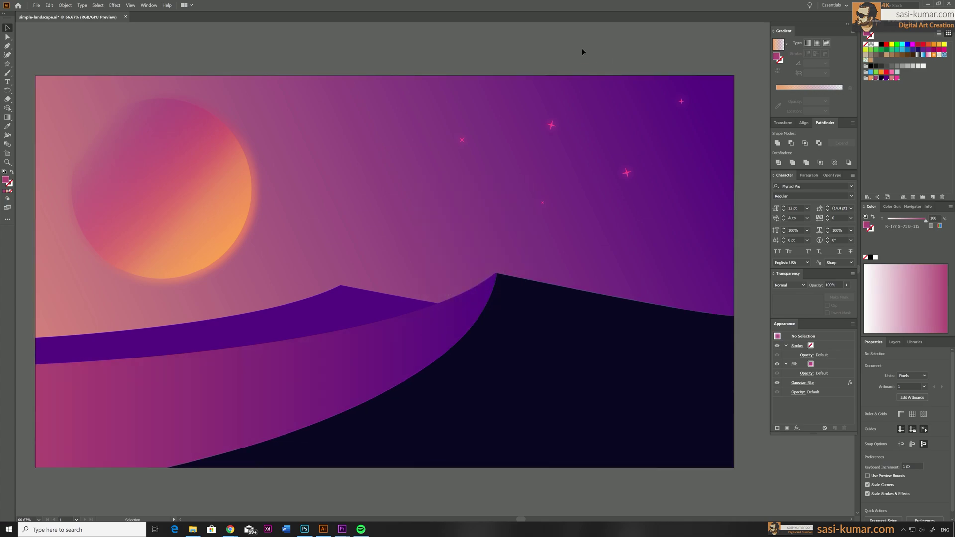